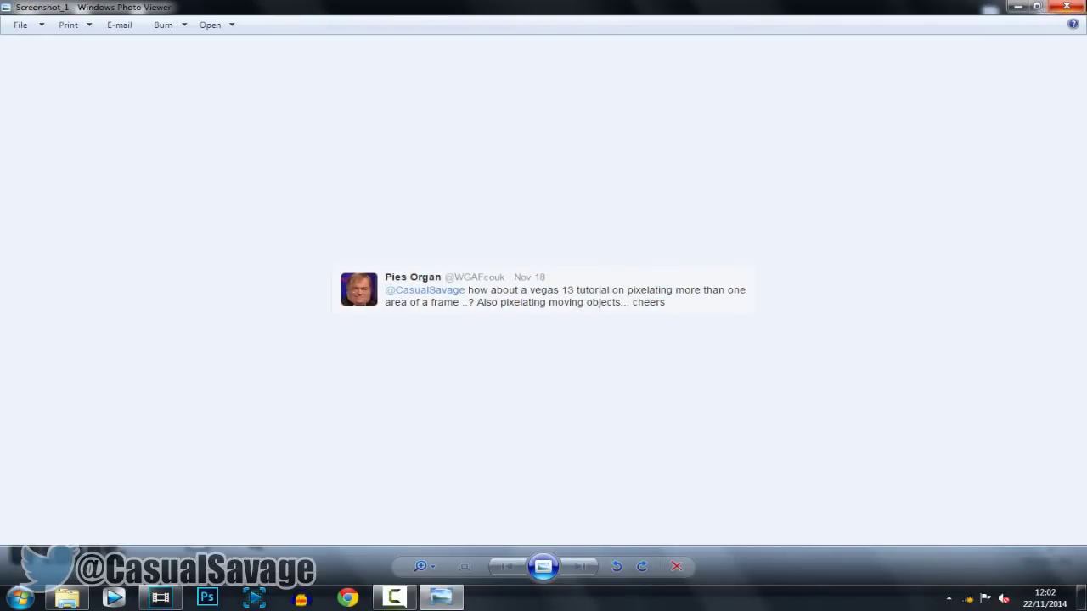
# Close the Windows Photo Viewer screenshot showing the Vegas 13 pixelation tutorial request
pyautogui.click(1067, 7)
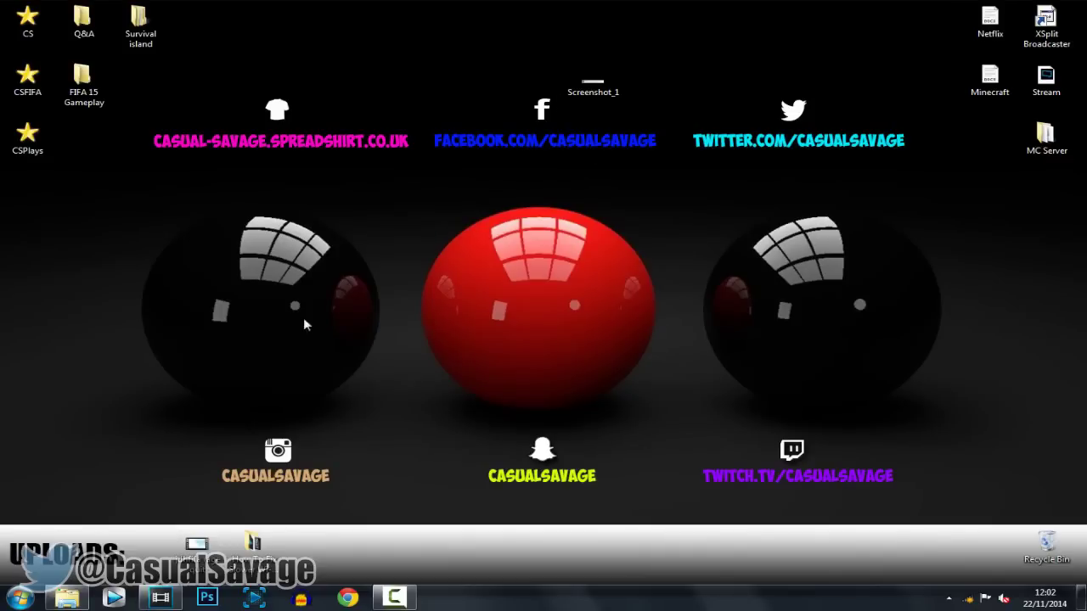
# Restore Vegas Pro and return the playhead to the project start
pyautogui.click(174, 598)
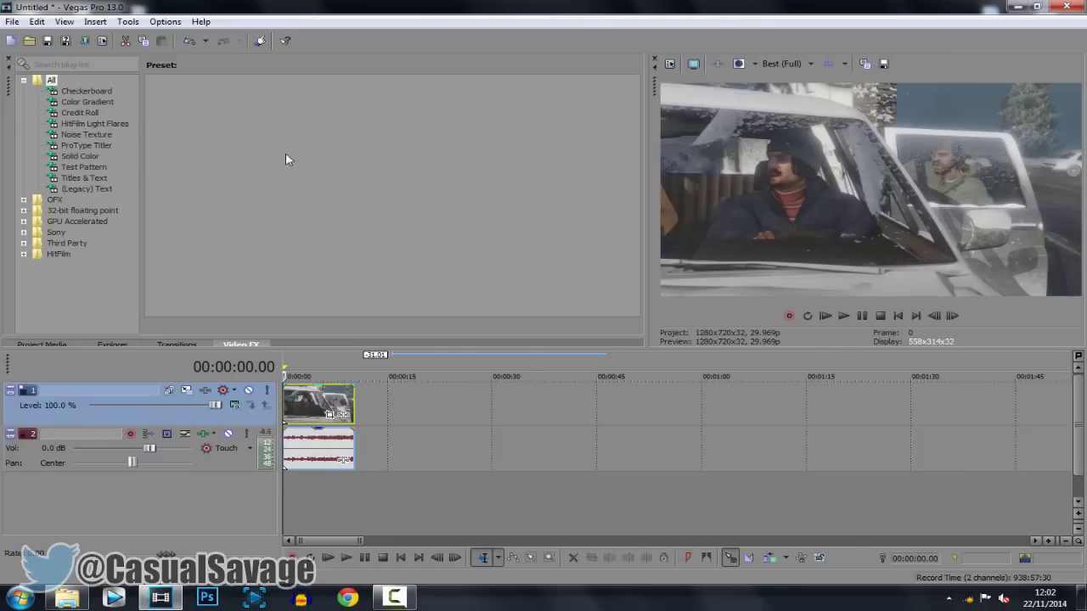
pyautogui.click(401, 421)
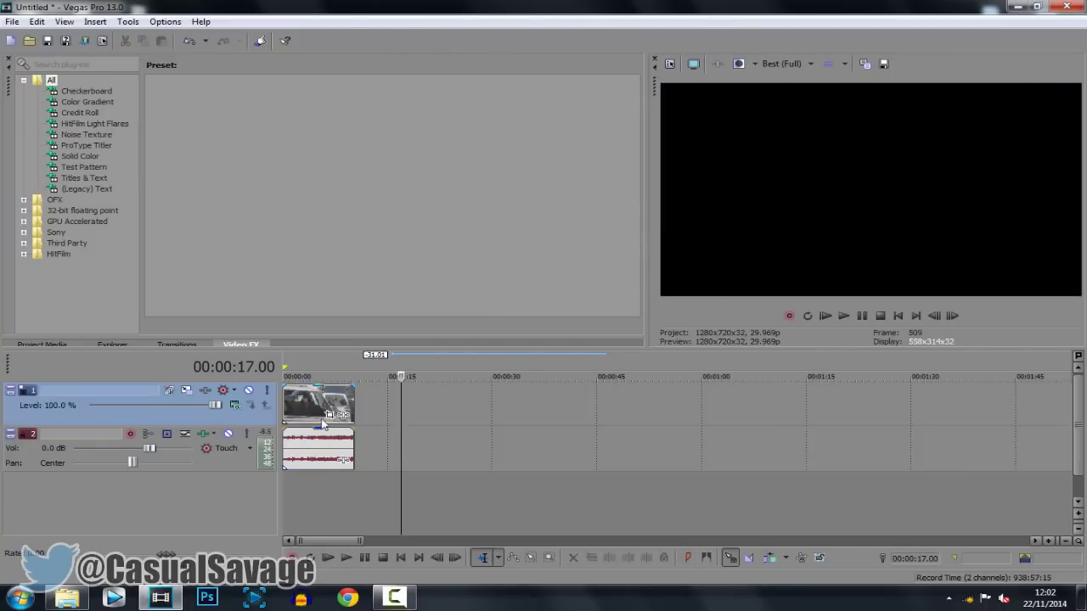
pyautogui.click(401, 558)
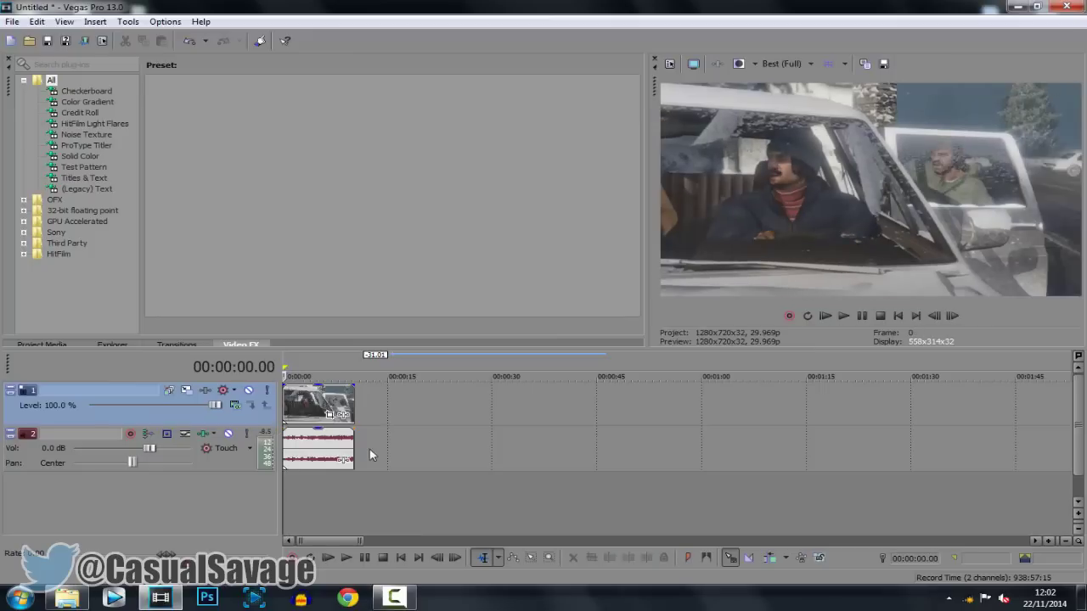
pyautogui.scroll(3, 448, 413)
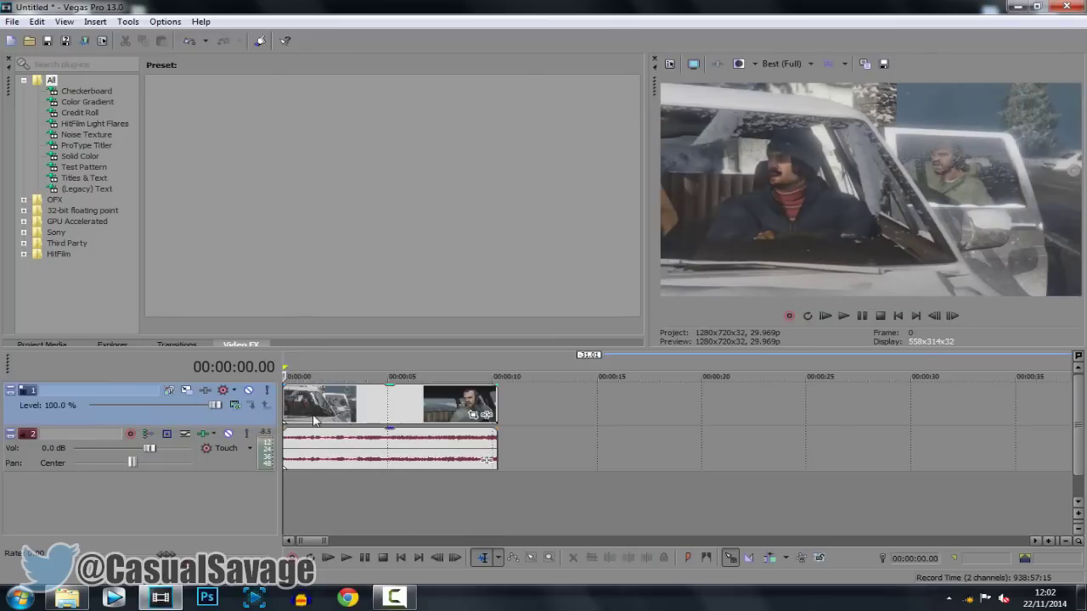
# Open and confirm the GTA V clip's Properties, then play the clip from the start
pyautogui.rightClick(310, 413)
pyautogui.click(350, 575)
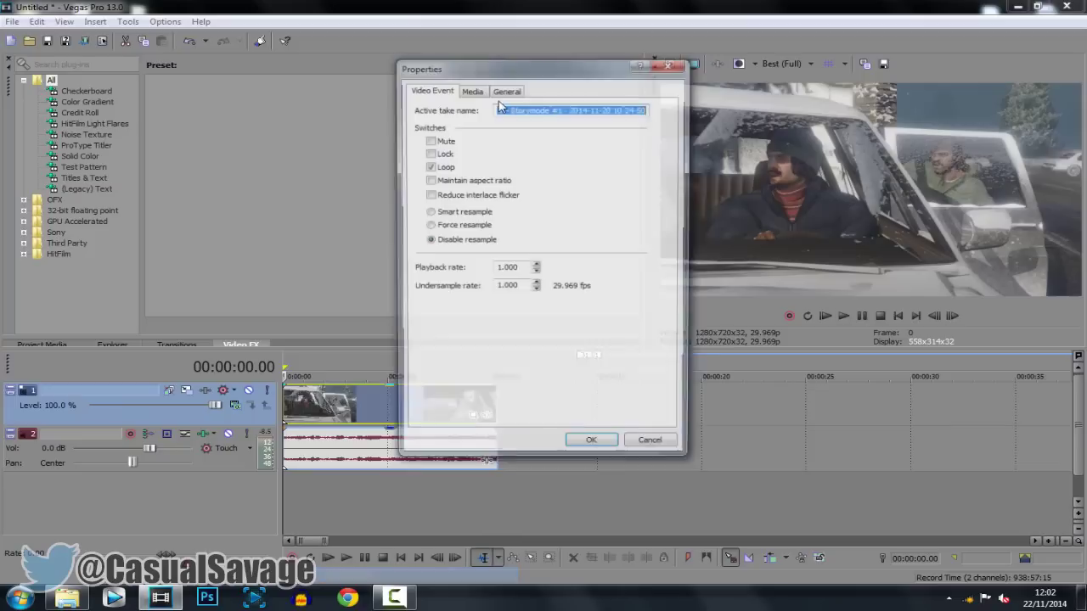
pyautogui.click(592, 447)
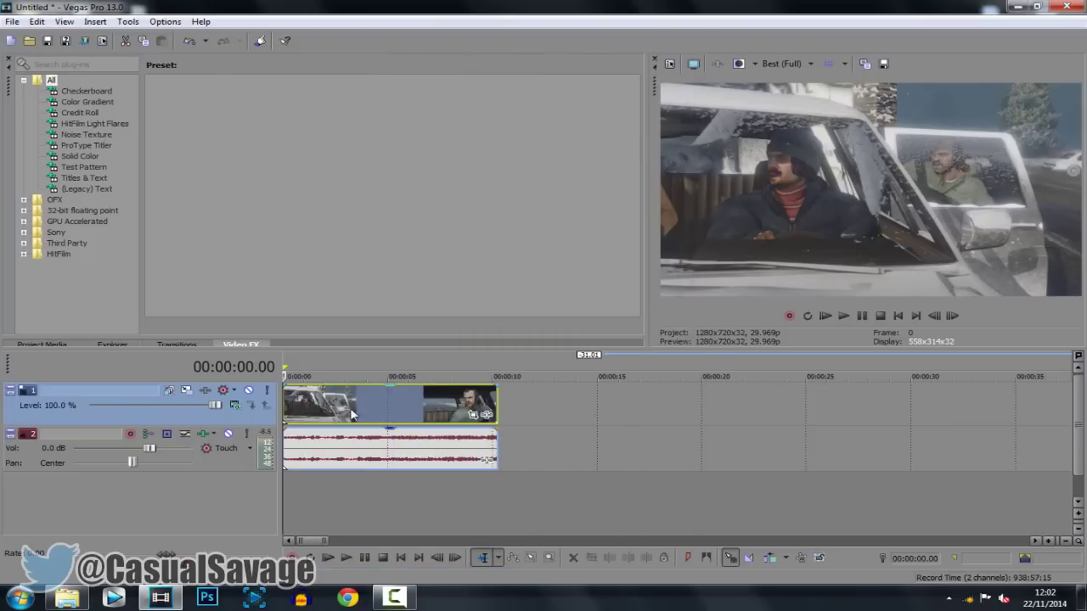
pyautogui.press('space')
# Duplicate the video track and select the GTA V clip on the upper track
pyautogui.rightClick(244, 419)
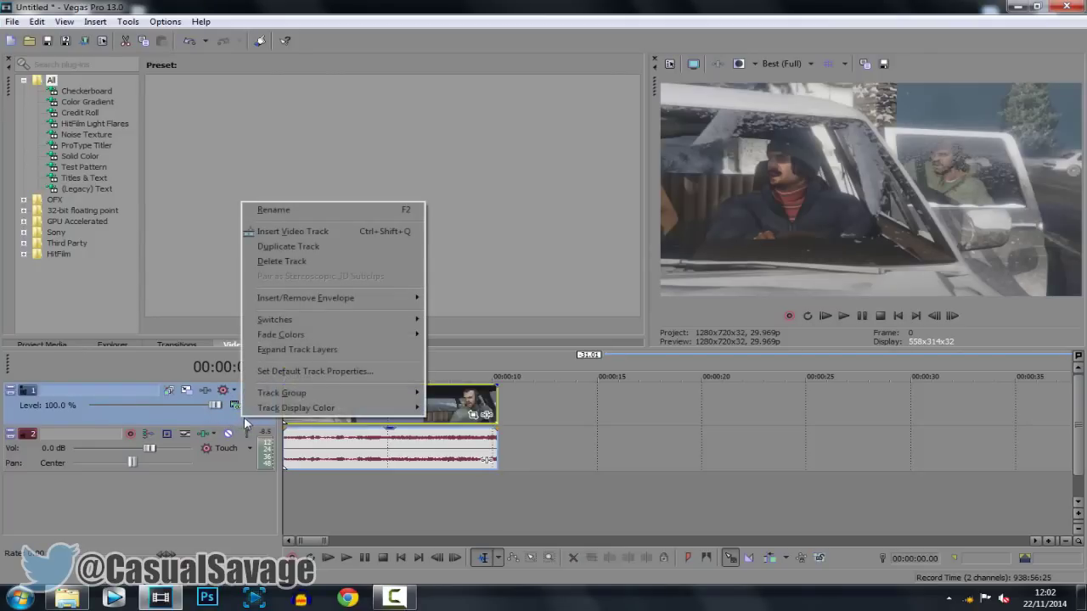
pyautogui.click(313, 251)
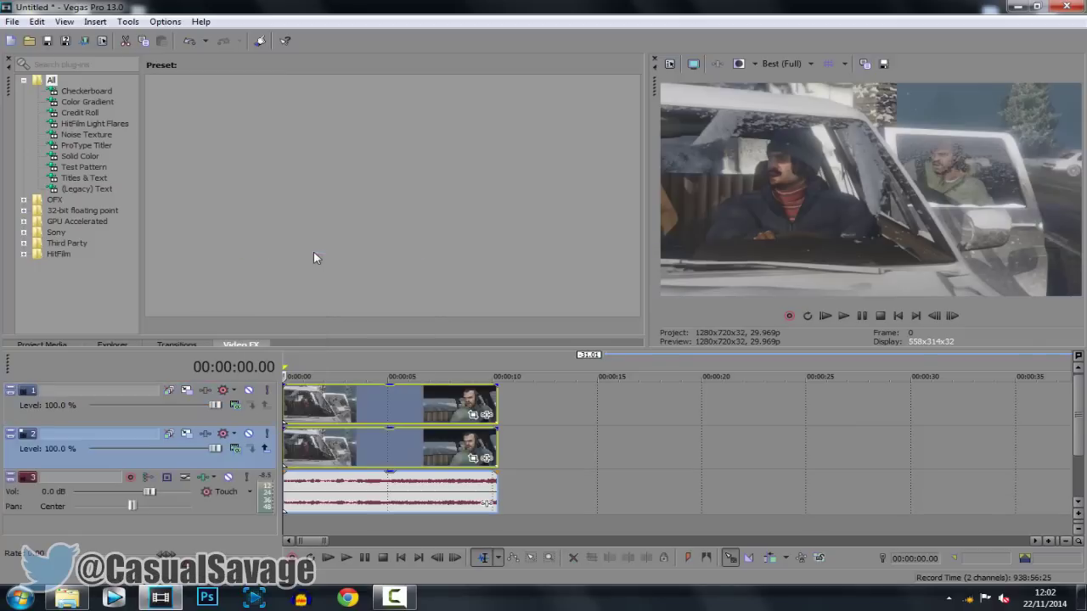
pyautogui.click(292, 408)
pyautogui.click(290, 456)
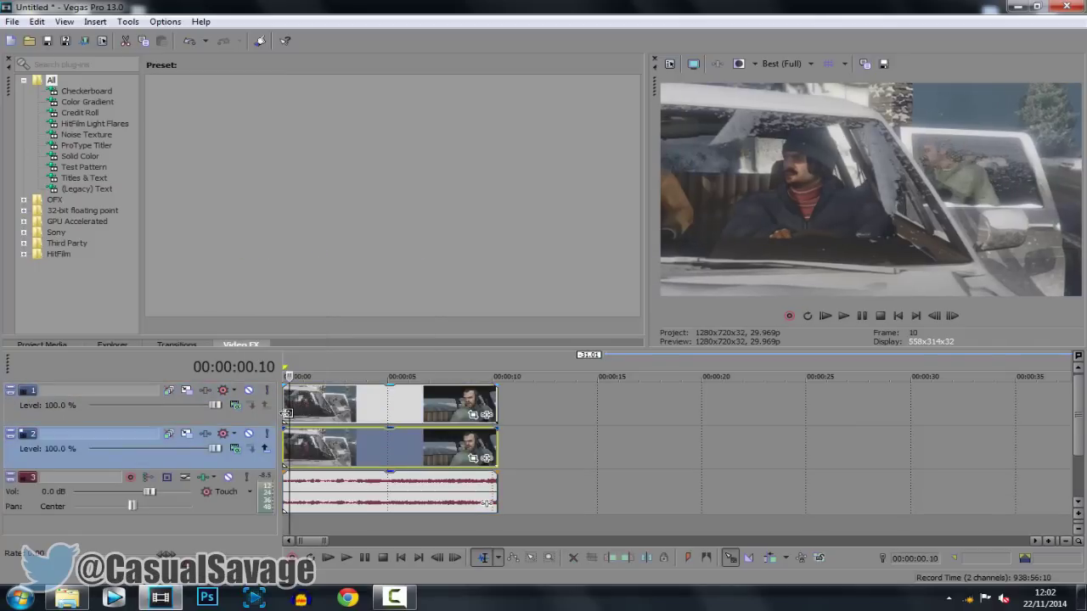
pyautogui.click(284, 401)
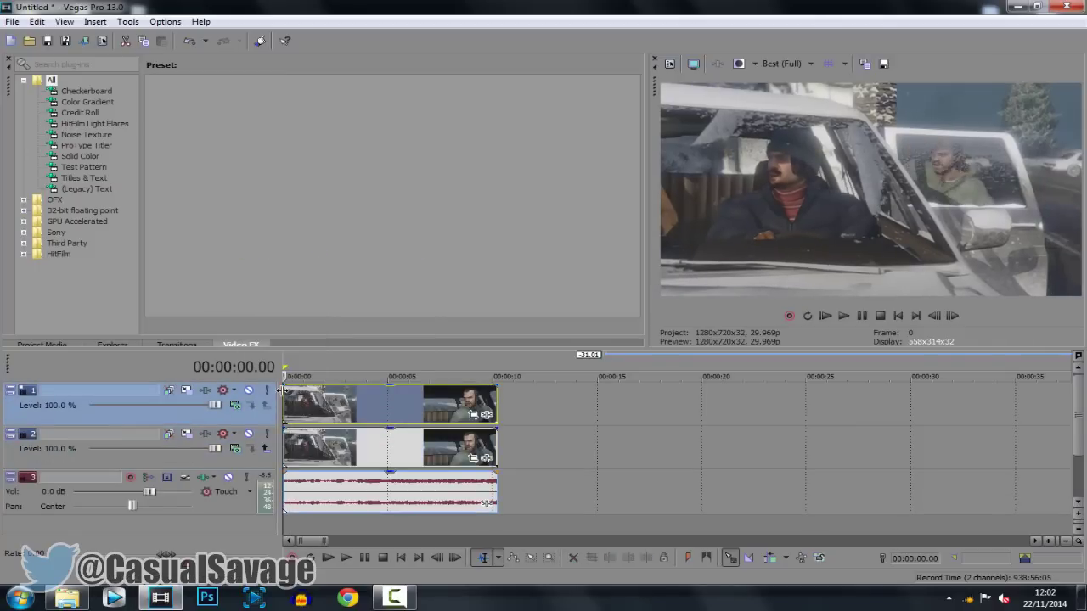
# Open Event Pan/Crop for the upper clip, preview it, and return to its first frame
pyautogui.click(473, 417)
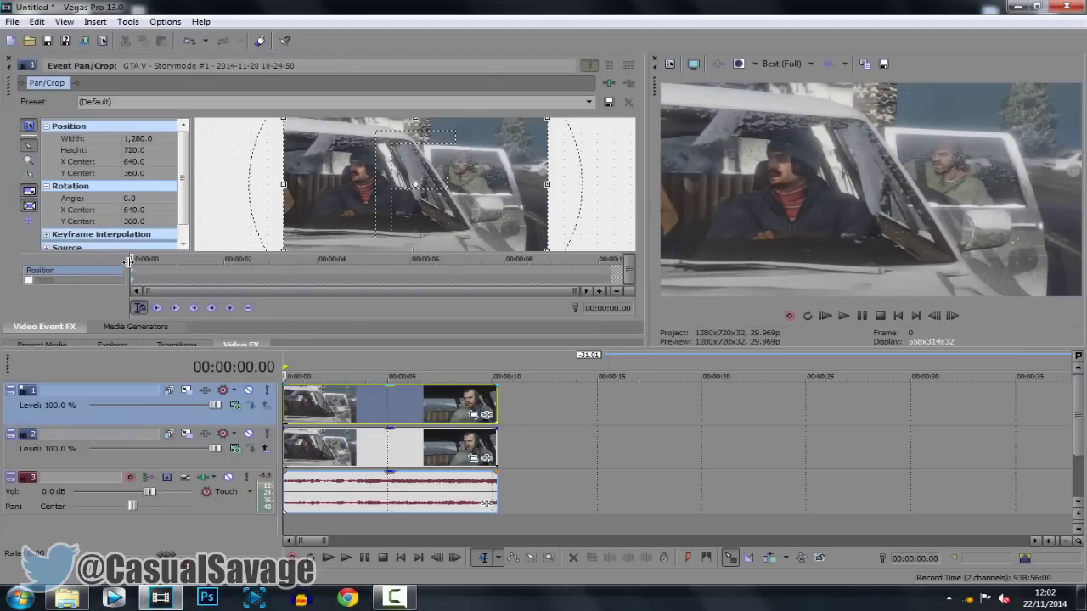
pyautogui.press('space')
pyautogui.press('space')
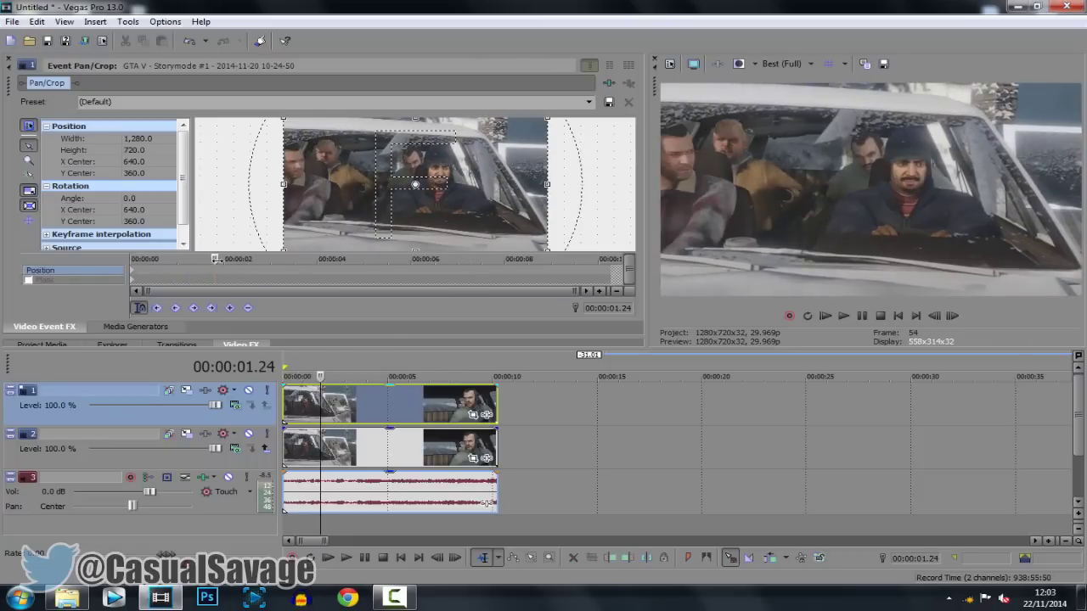
pyautogui.moveTo(217, 259); pyautogui.dragTo(102, 261)
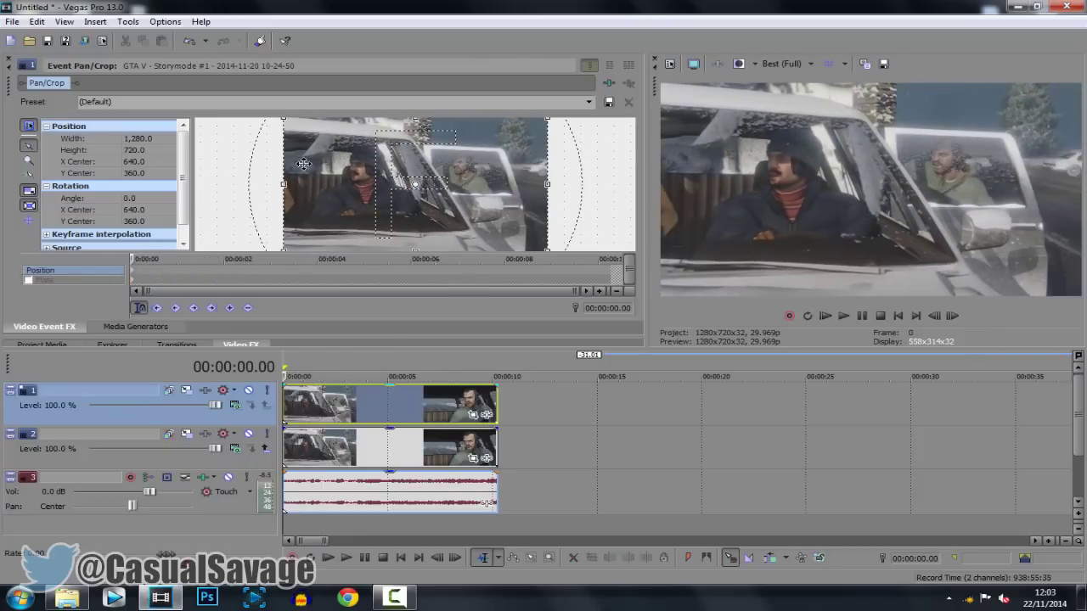
# Enable Mask in Pan/Crop and zoom the workspace in on the frame
pyautogui.click(29, 282)
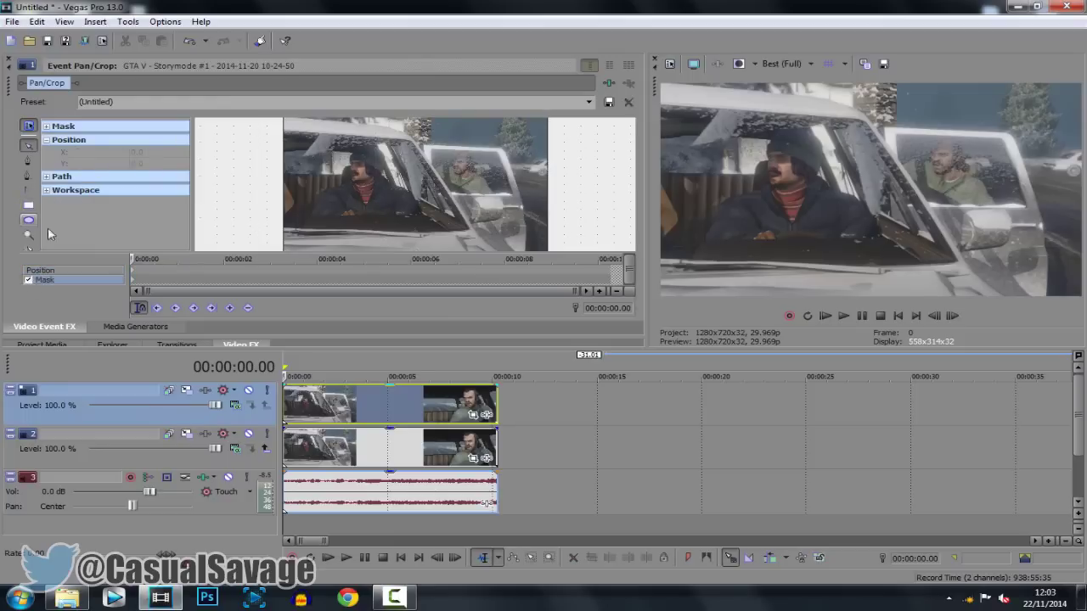
pyautogui.scroll(1, 343, 181)
pyautogui.moveTo(344, 183); pyautogui.dragTo(422, 207)
pyautogui.scroll(2, 368, 189)
pyautogui.scroll(2, 422, 206)
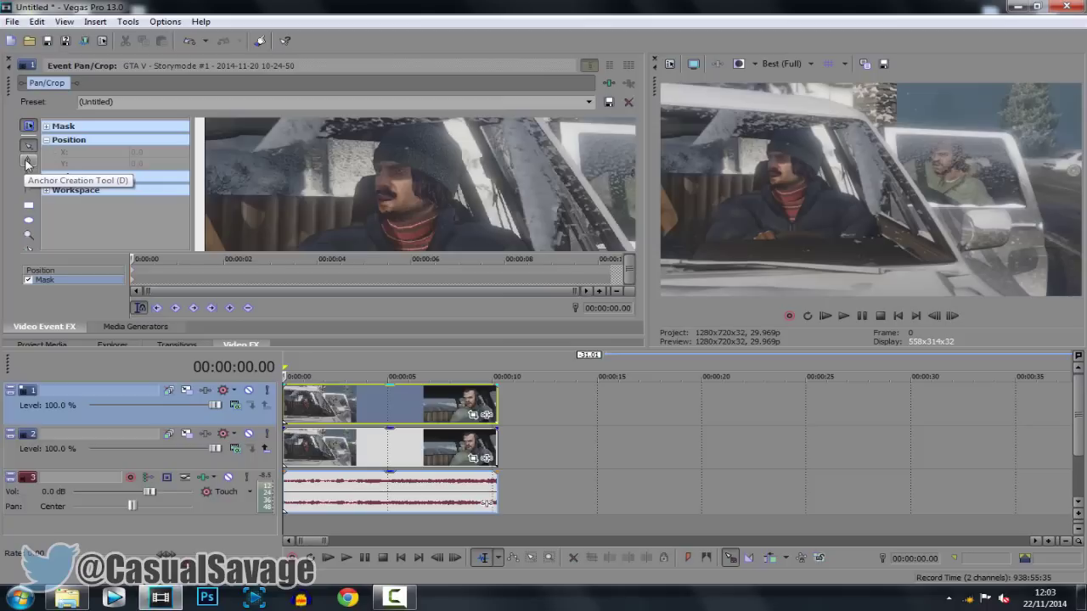
# Draw an oval mask over the driver's head and stretch it to cover the face and hat
pyautogui.click(29, 220)
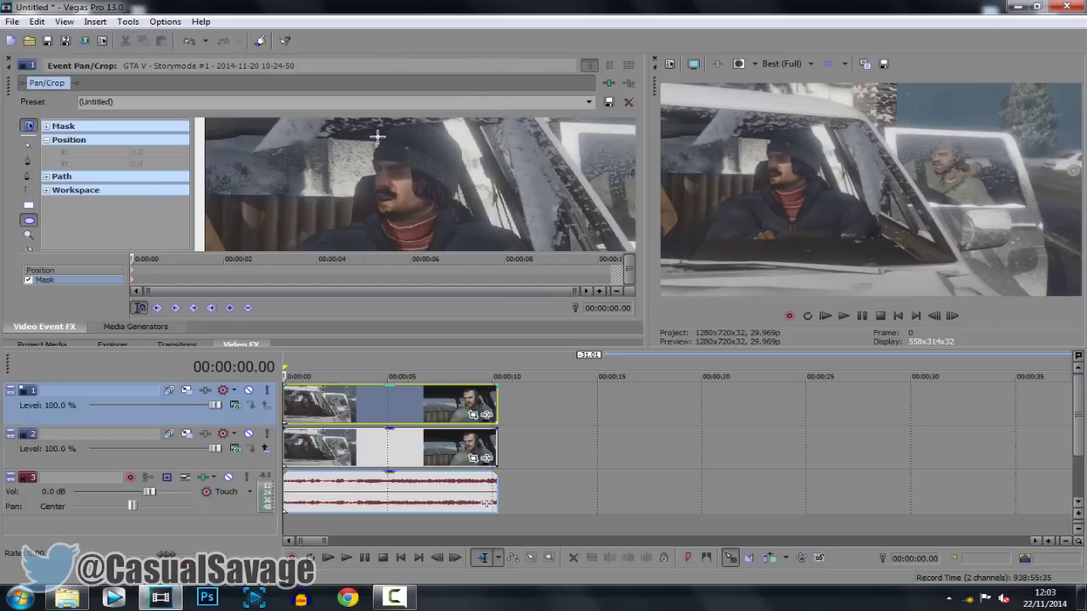
pyautogui.moveTo(378, 142); pyautogui.dragTo(457, 221)
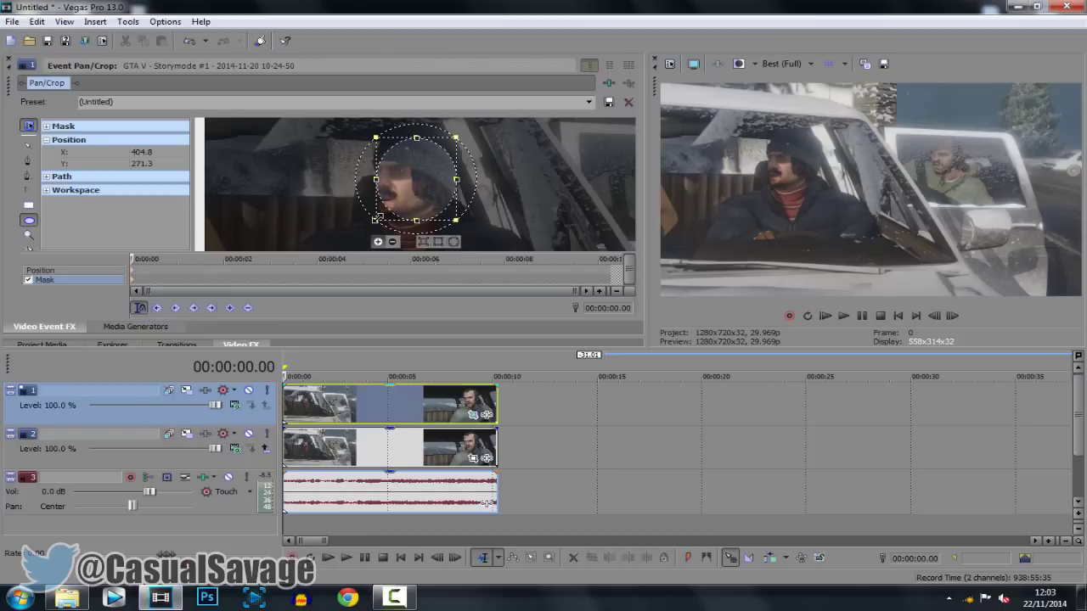
pyautogui.moveTo(376, 219); pyautogui.dragTo(365, 222)
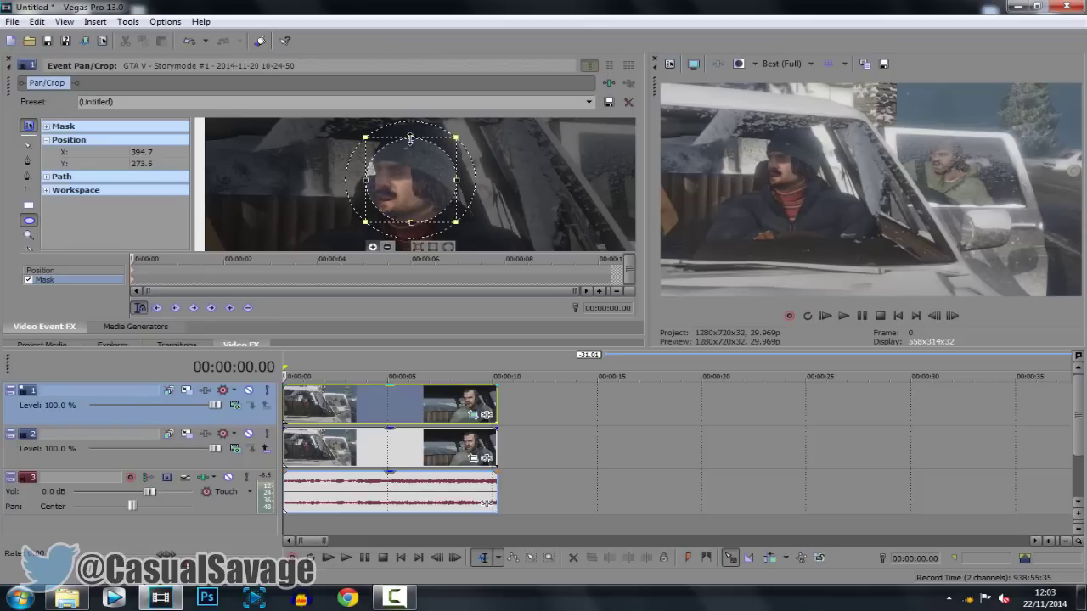
pyautogui.moveTo(410, 139); pyautogui.dragTo(411, 123)
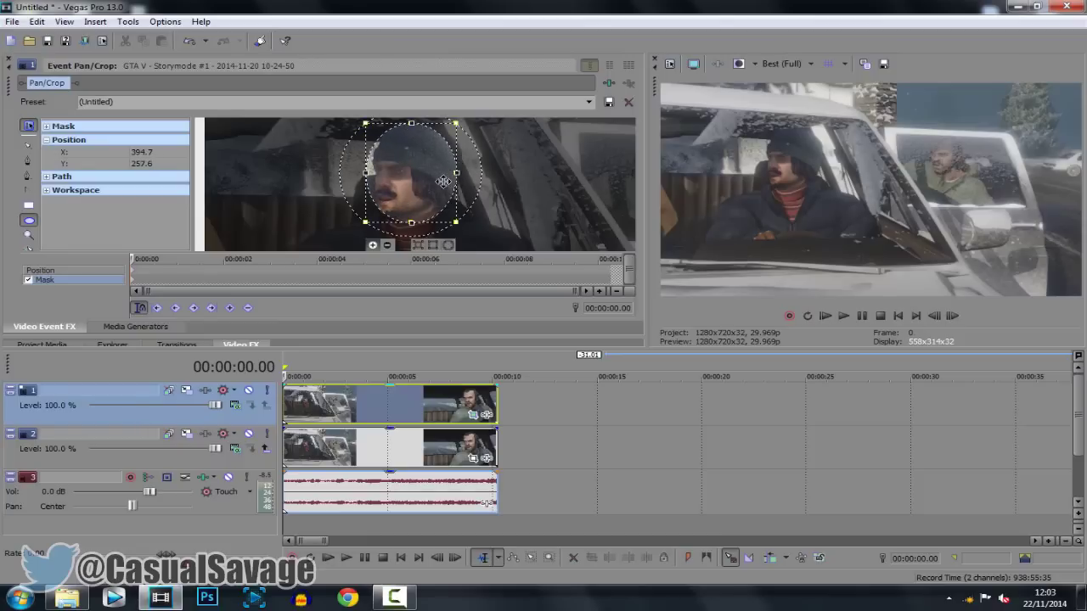
pyautogui.moveTo(365, 224); pyautogui.dragTo(357, 227)
# Switch Pan/Crop between crop position and the oval mask, stepping a few frames in
pyautogui.click(132, 272)
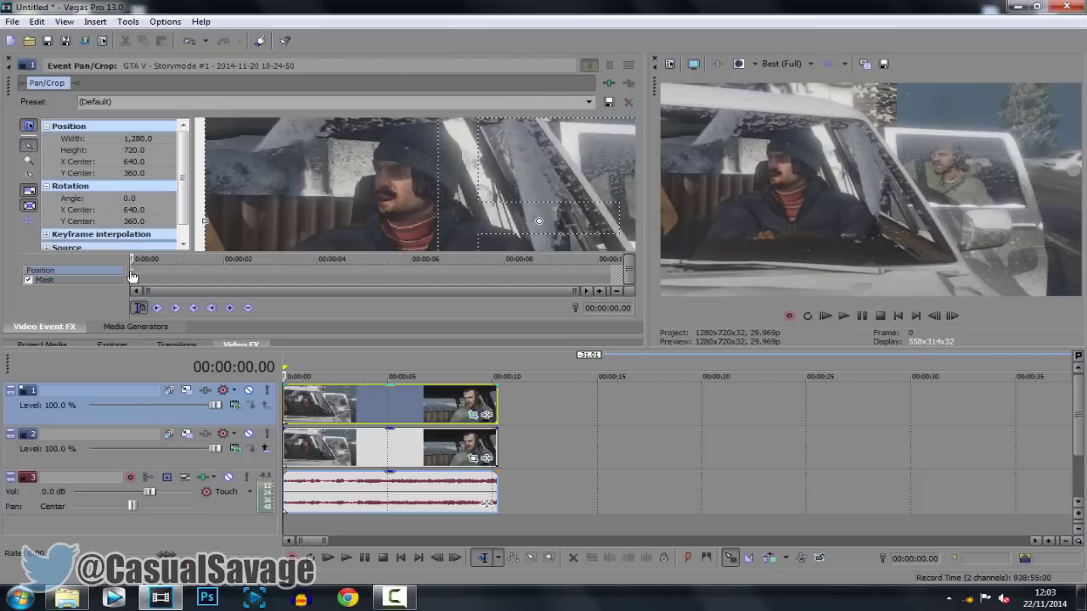
pyautogui.click(58, 277)
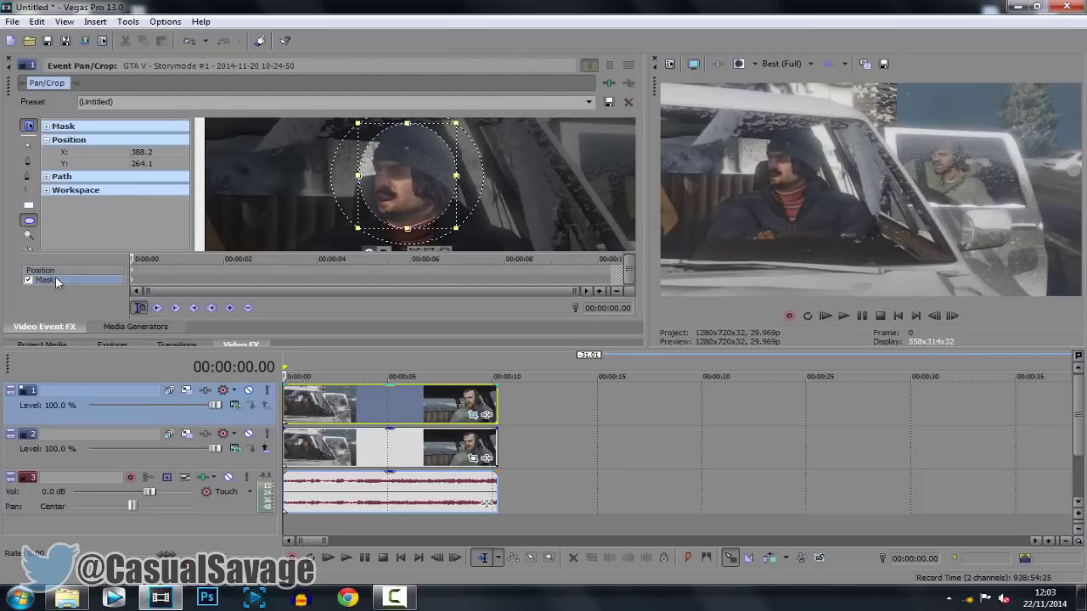
pyautogui.click(132, 274)
pyautogui.click(134, 259)
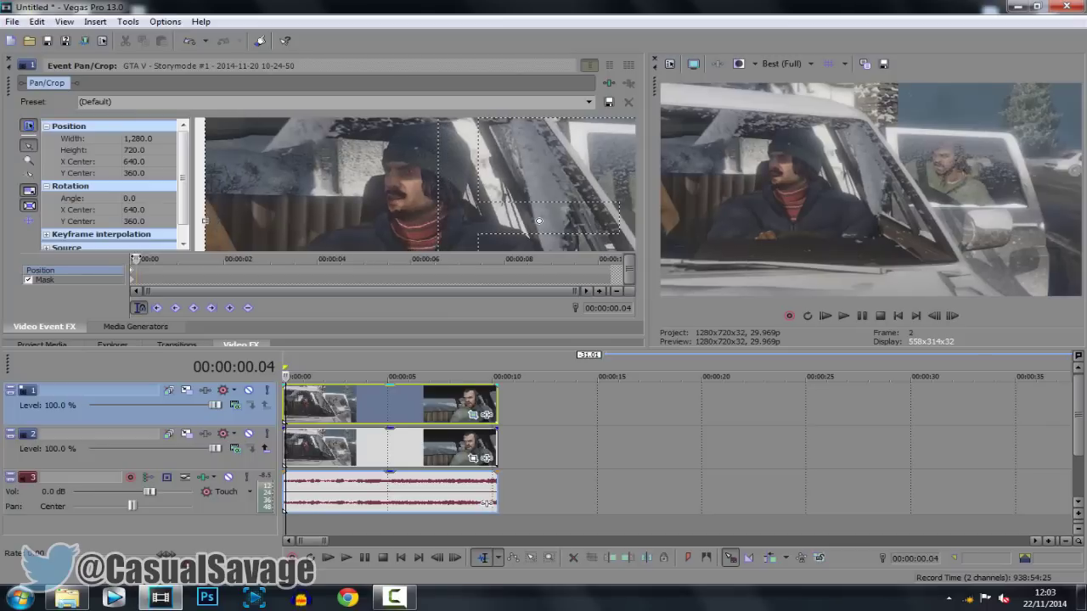
pyautogui.click(51, 282)
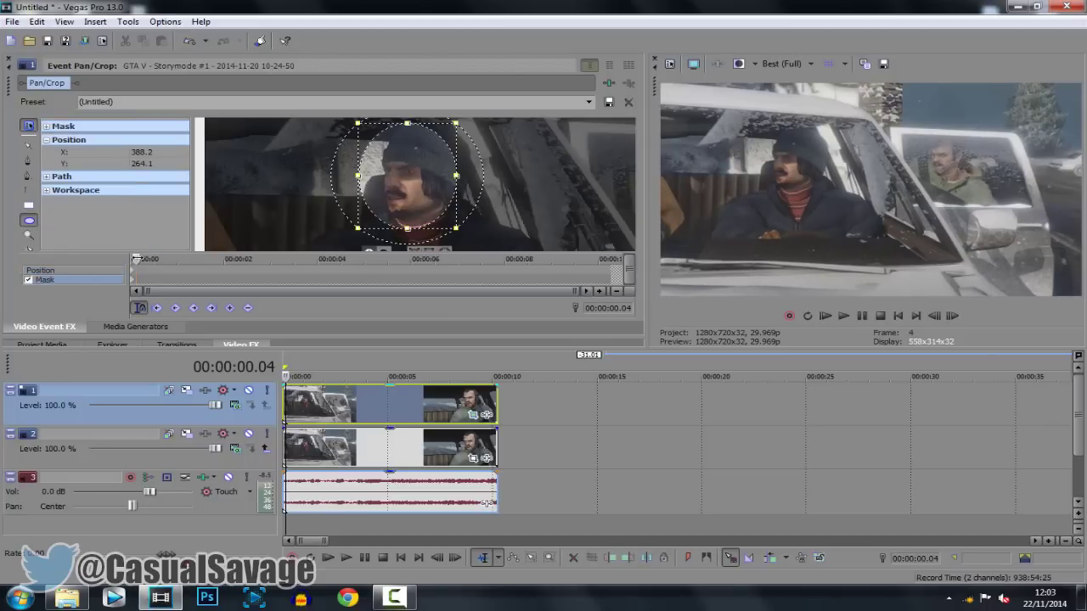
# Keyframe the mask onto the driver's face frame by frame up to 1.06
pyautogui.press('Right')
pyautogui.press('Right')
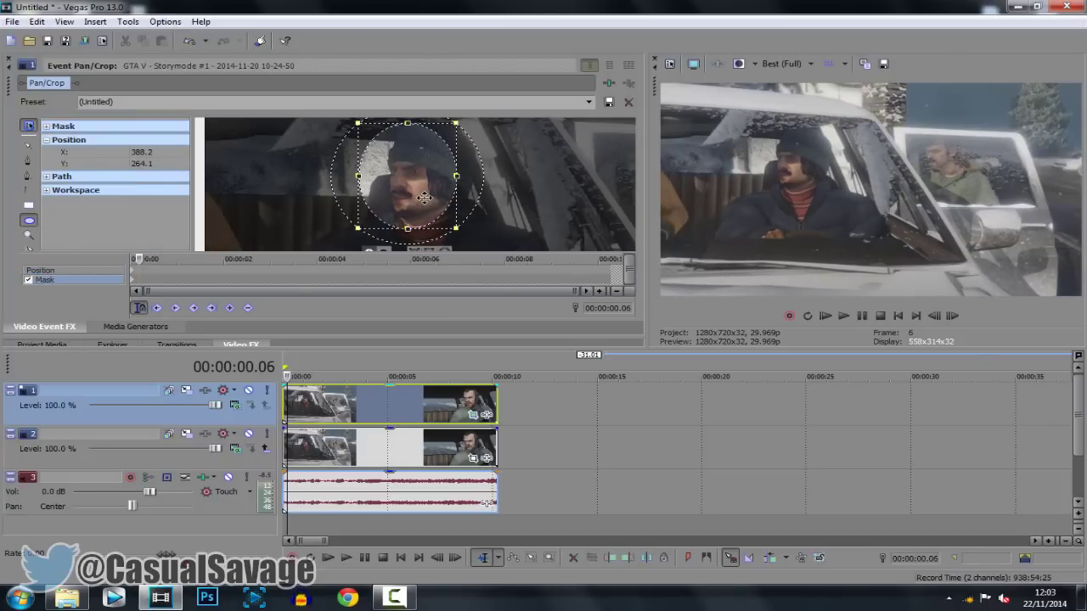
pyautogui.moveTo(424, 197); pyautogui.dragTo(434, 197)
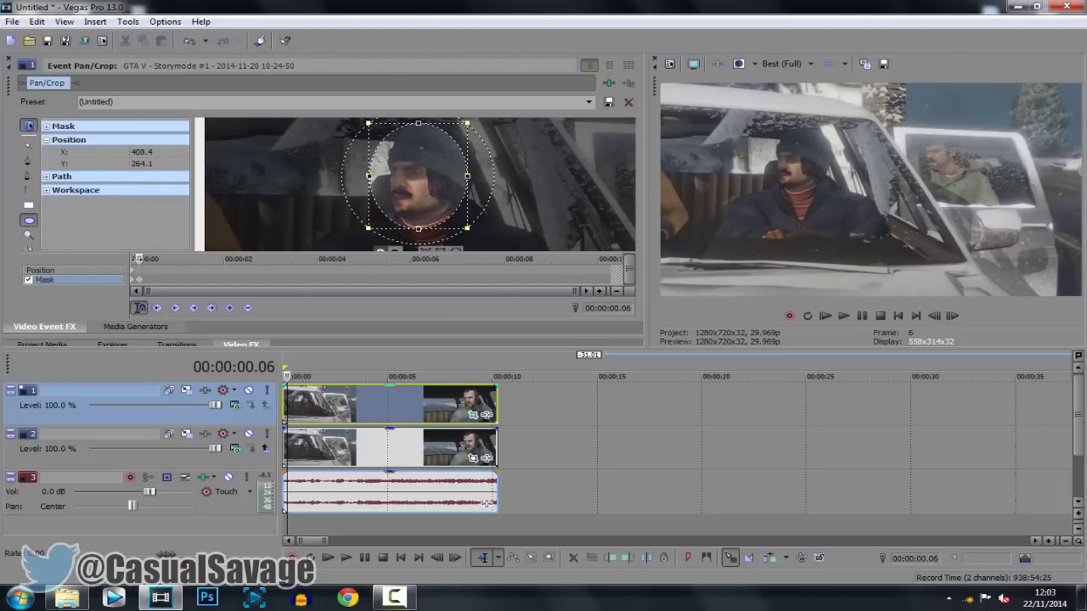
pyautogui.moveTo(139, 259); pyautogui.dragTo(151, 259)
pyautogui.moveTo(432, 181); pyautogui.dragTo(451, 181)
pyautogui.moveTo(153, 259); pyautogui.dragTo(165, 259)
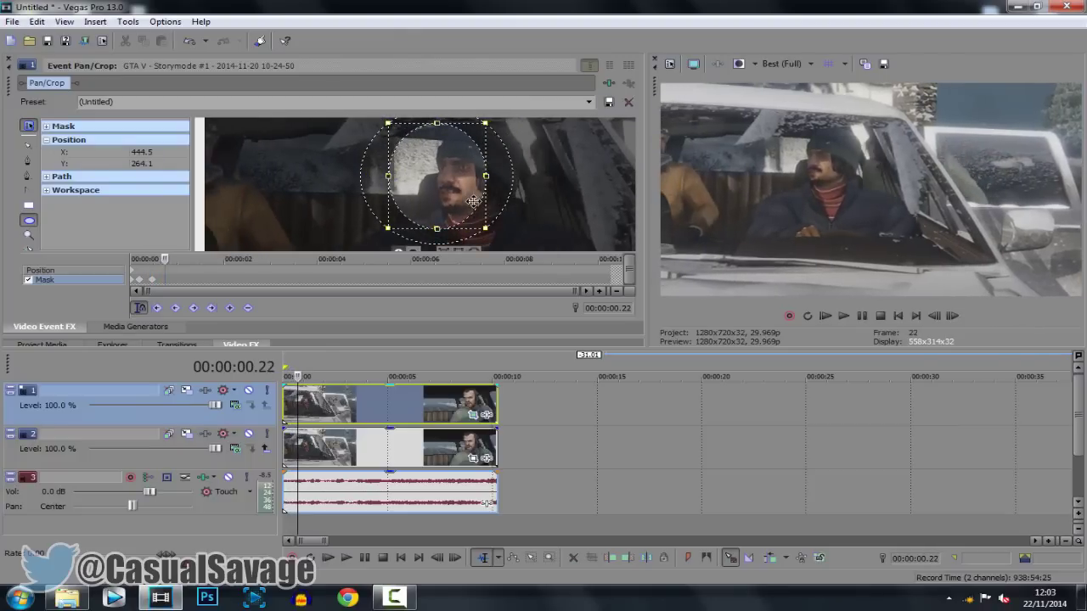
pyautogui.moveTo(454, 197); pyautogui.dragTo(481, 194)
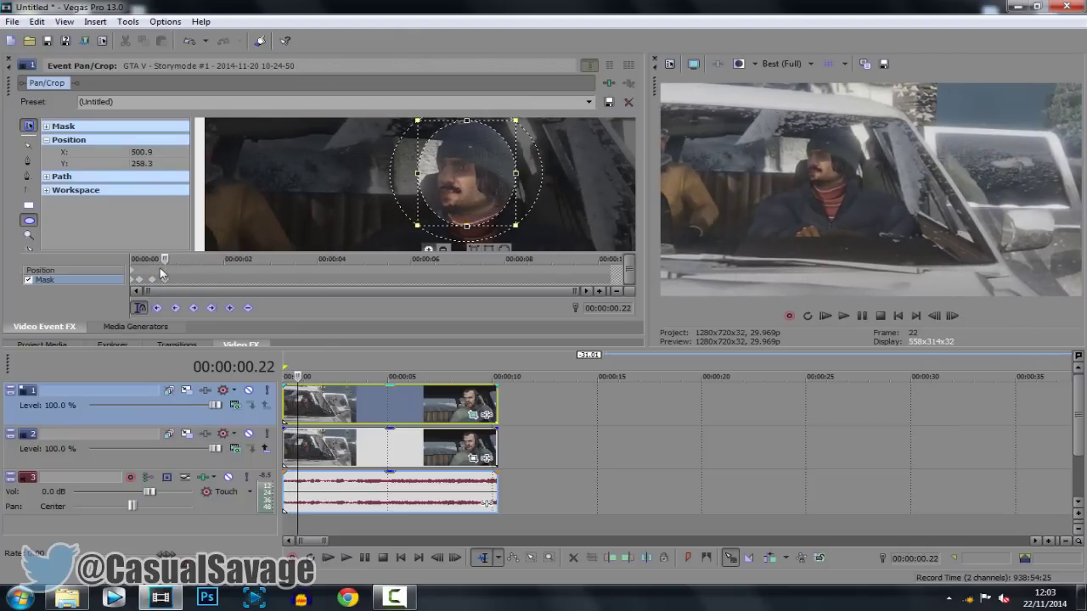
pyautogui.moveTo(164, 259); pyautogui.dragTo(175, 259)
pyautogui.moveTo(466, 188); pyautogui.dragTo(497, 187)
pyautogui.moveTo(175, 259); pyautogui.dragTo(186, 259)
pyautogui.moveTo(530, 193); pyautogui.dragTo(553, 195)
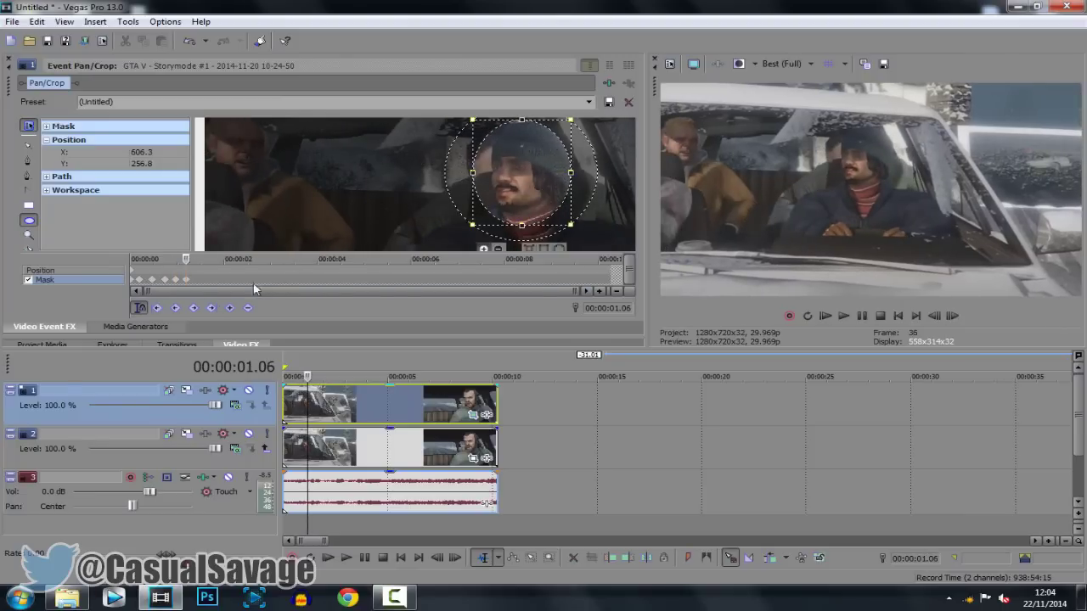
# Continue tracking the face with mask keyframes at 1.18, 1.21 and 1.25
pyautogui.moveTo(186, 259); pyautogui.dragTo(197, 259)
pyautogui.moveTo(512, 198); pyautogui.dragTo(541, 201)
pyautogui.moveTo(197, 259); pyautogui.dragTo(204, 259)
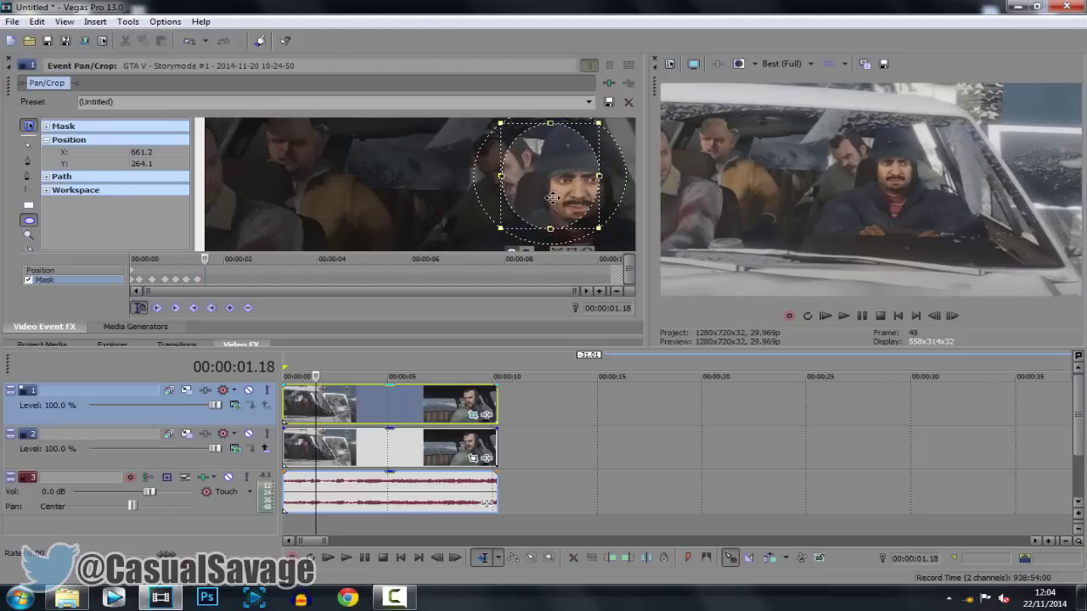
pyautogui.moveTo(561, 195); pyautogui.dragTo(588, 200)
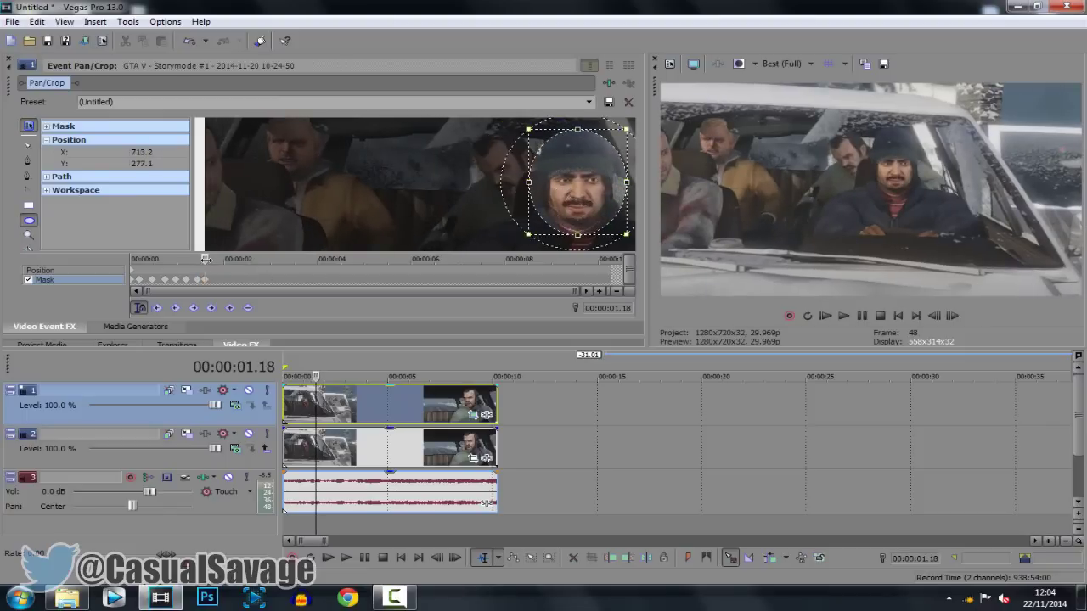
pyautogui.moveTo(205, 259); pyautogui.dragTo(210, 259)
pyautogui.moveTo(563, 201); pyautogui.dragTo(575, 203)
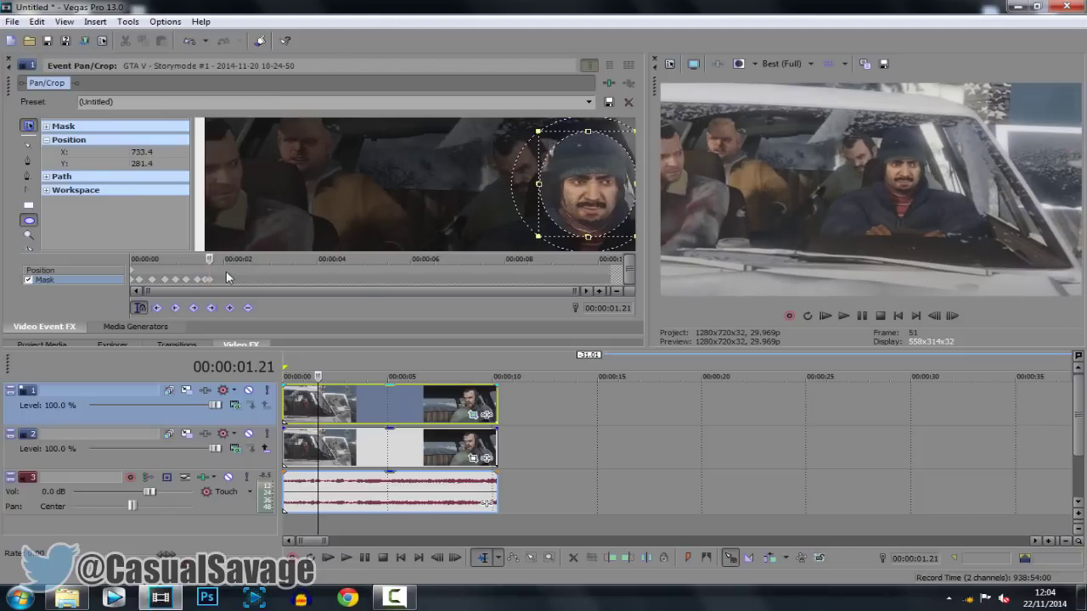
pyautogui.moveTo(210, 260); pyautogui.dragTo(230, 257)
pyautogui.moveTo(599, 195); pyautogui.dragTo(594, 198)
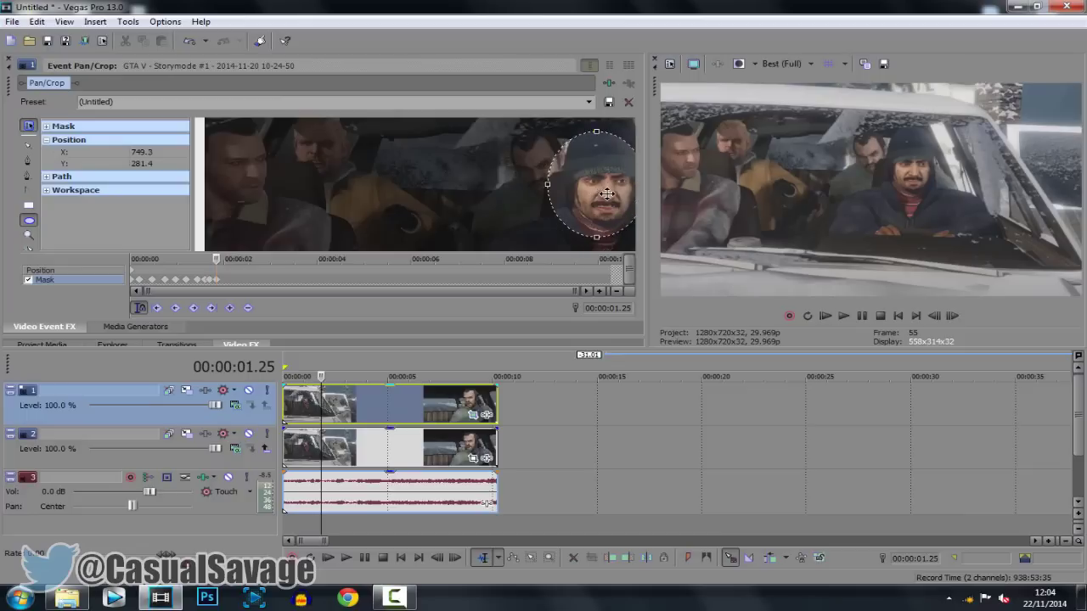
# Keep repositioning the mask onto the face at 1.27, 2.06 and 2.12
pyautogui.scroll(-3, 589, 204)
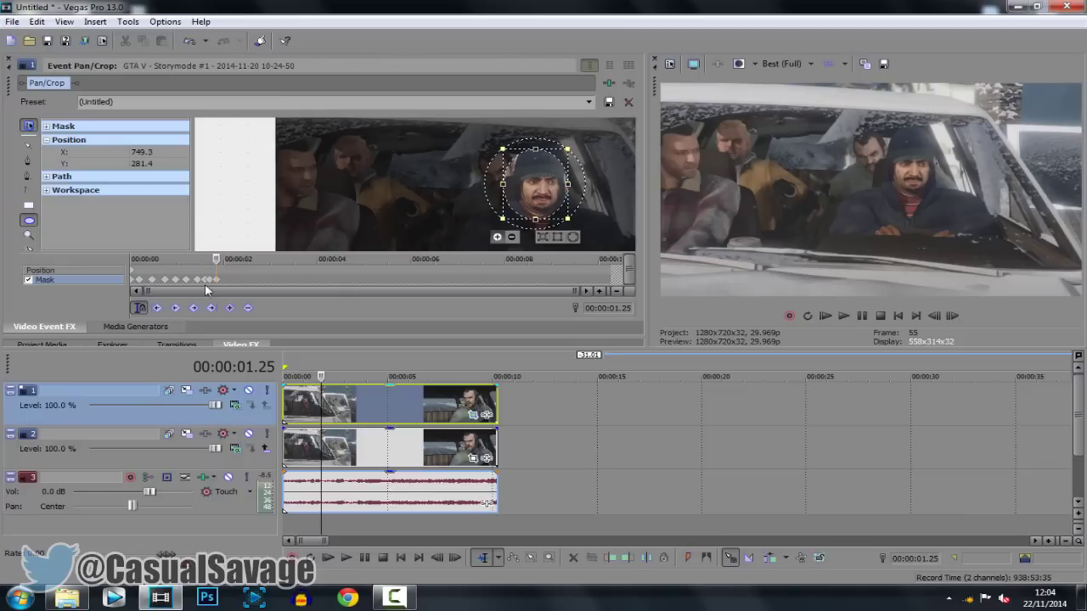
pyautogui.moveTo(215, 259); pyautogui.dragTo(229, 257)
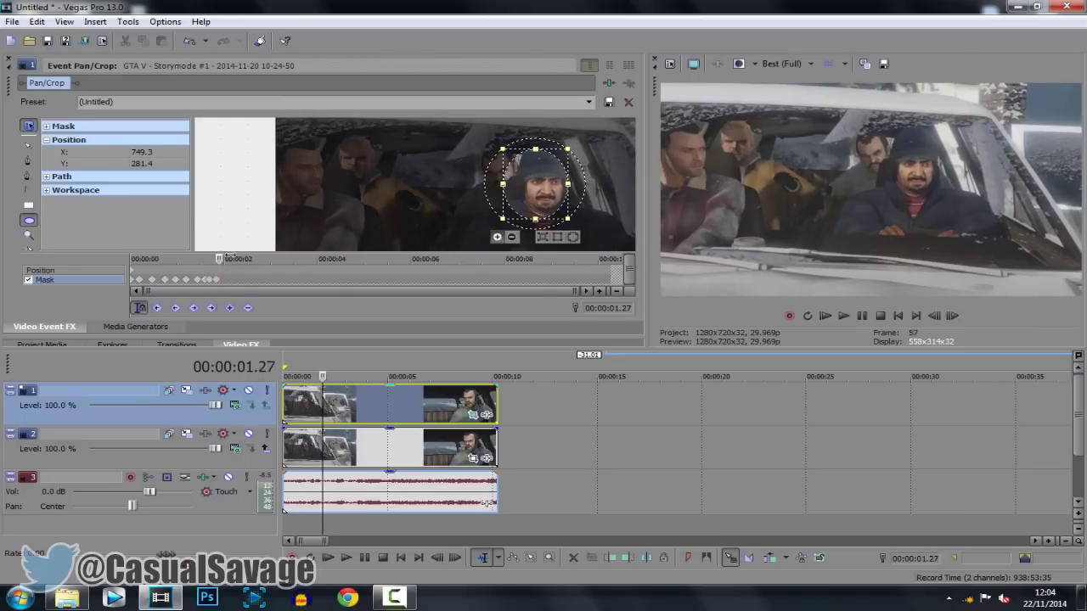
pyautogui.moveTo(554, 192); pyautogui.dragTo(562, 192)
pyautogui.moveTo(219, 259); pyautogui.dragTo(225, 258)
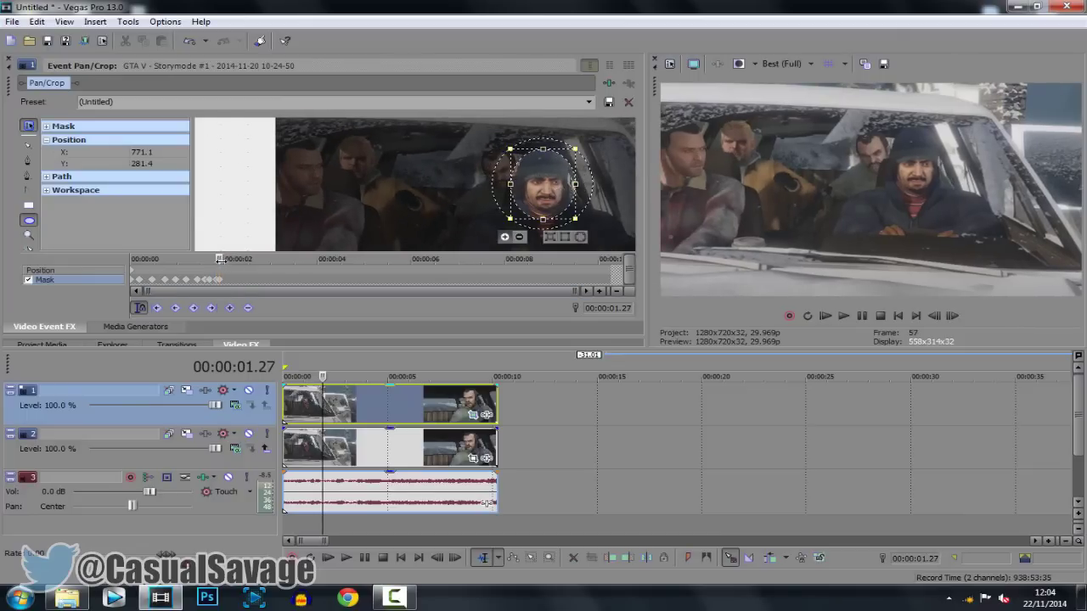
pyautogui.moveTo(501, 188); pyautogui.dragTo(513, 189)
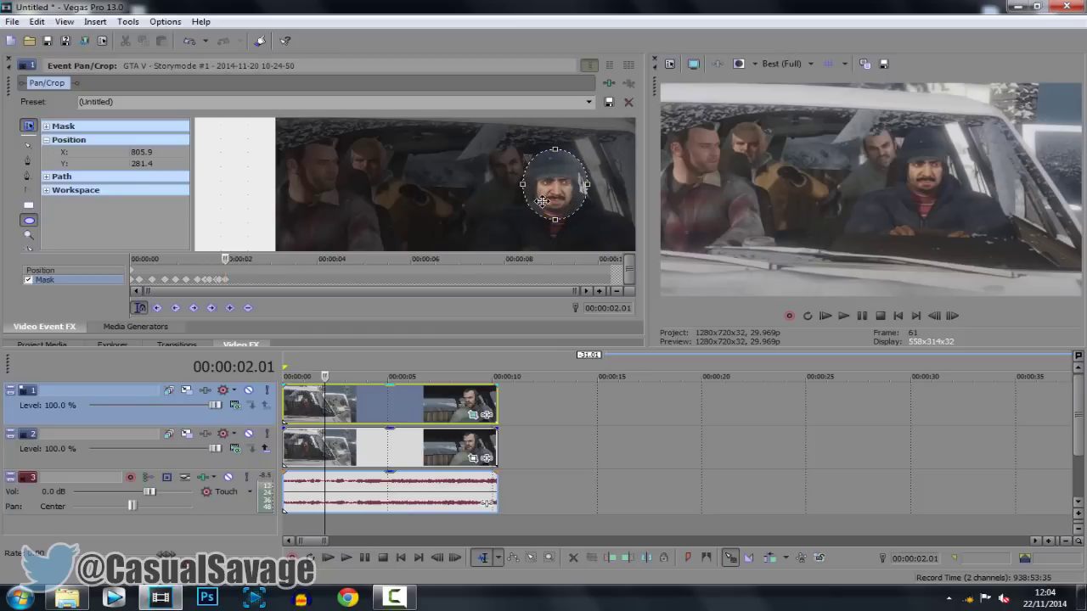
pyautogui.moveTo(226, 259); pyautogui.dragTo(232, 259)
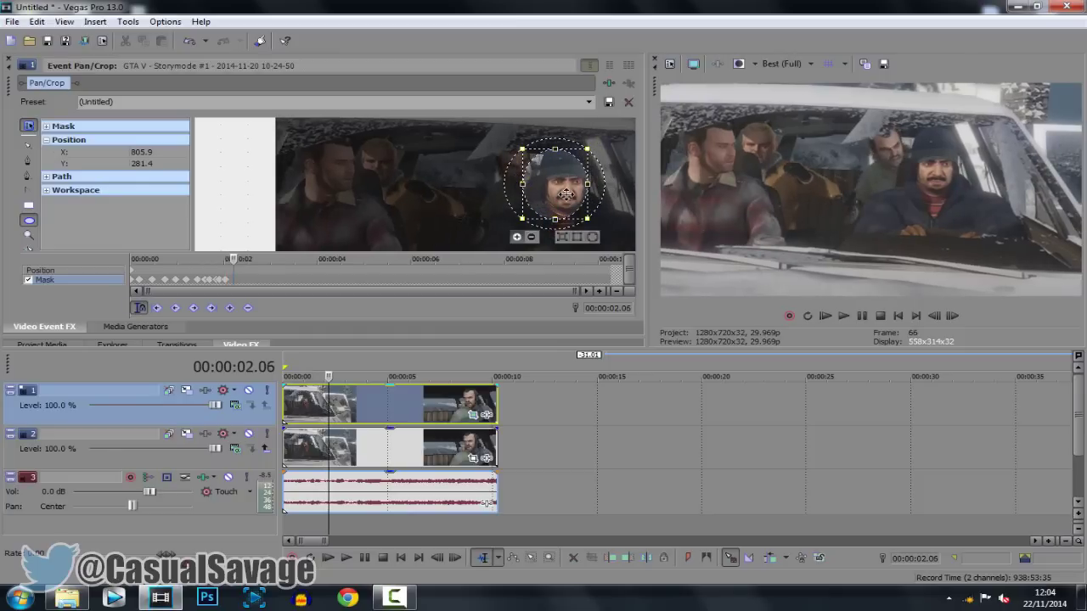
pyautogui.moveTo(566, 194); pyautogui.dragTo(577, 194)
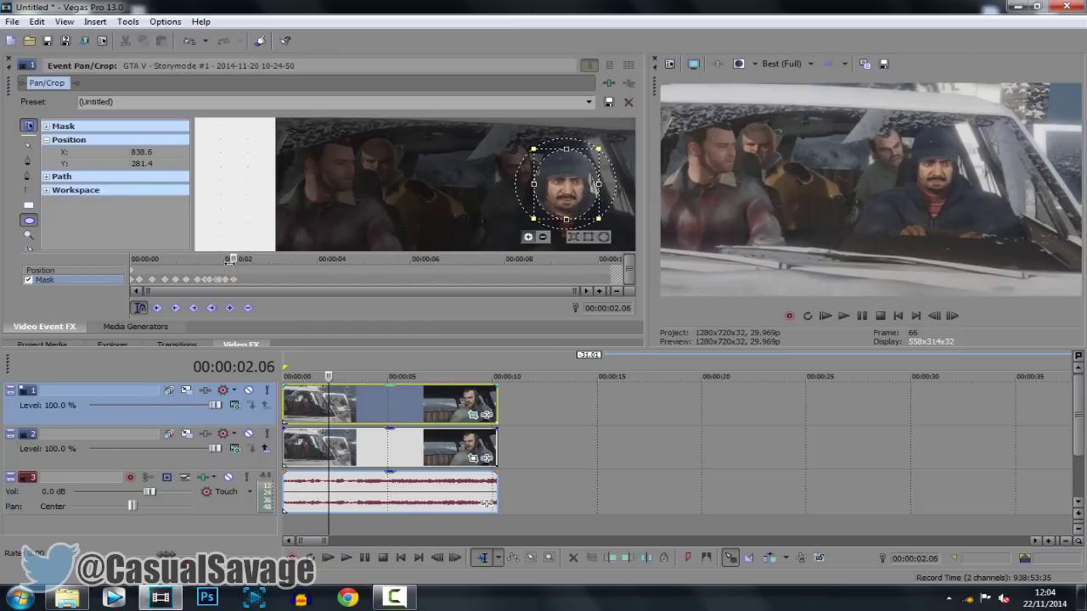
pyautogui.moveTo(229, 259); pyautogui.dragTo(243, 259)
pyautogui.moveTo(550, 201); pyautogui.dragTo(561, 201)
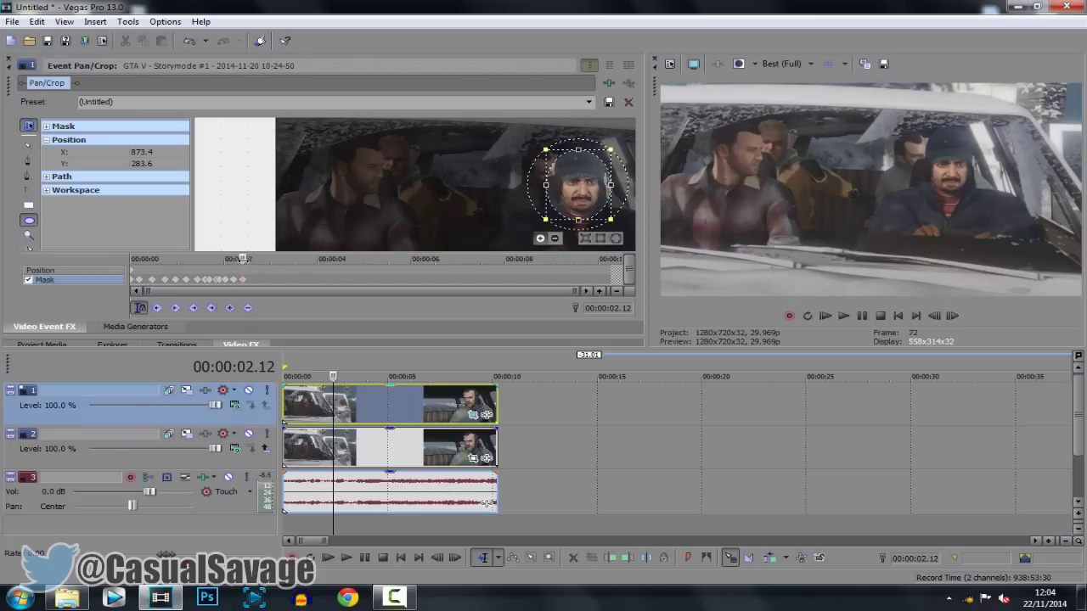
# Track the face with mask keyframes at 2.18 and 2.28, then deselect the mask
pyautogui.moveTo(242, 259); pyautogui.dragTo(251, 259)
pyautogui.moveTo(578, 189); pyautogui.dragTo(588, 190)
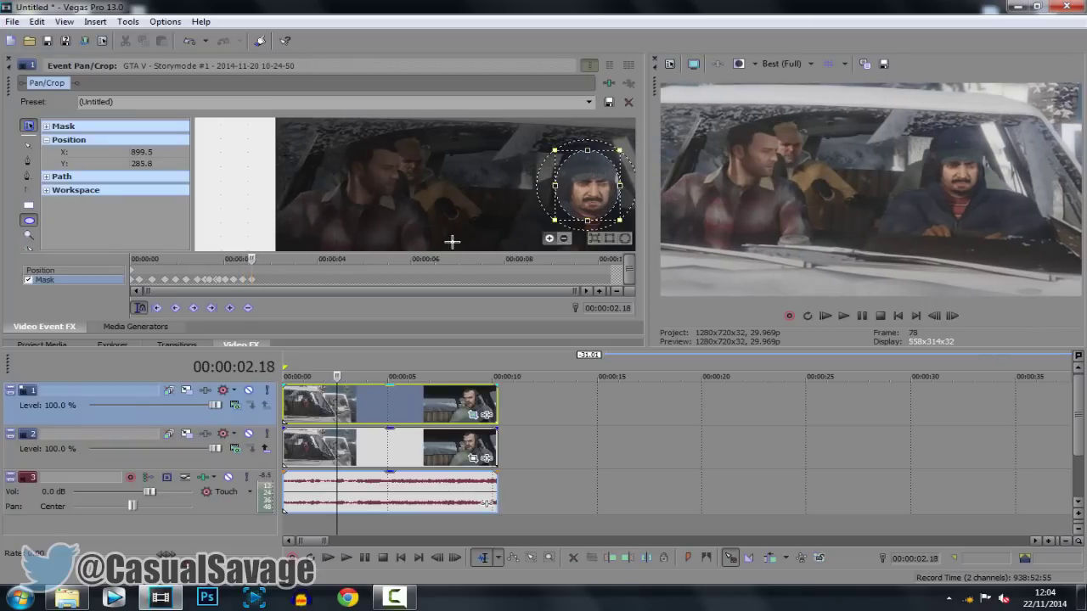
pyautogui.press('Right')
pyautogui.press('Right')
pyautogui.press('Right')
pyautogui.press('Right')
pyautogui.press('Right')
pyautogui.press('Right')
pyautogui.press('Right')
pyautogui.press('Right')
pyautogui.press('Right')
pyautogui.press('Right')
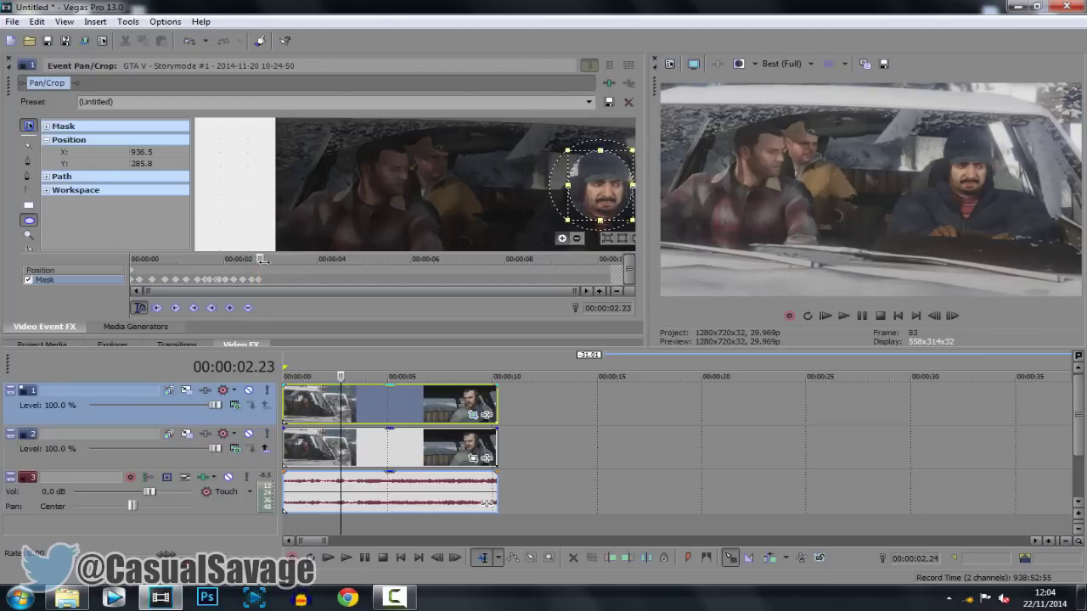
pyautogui.moveTo(583, 189); pyautogui.dragTo(550, 184)
pyautogui.click(604, 195)
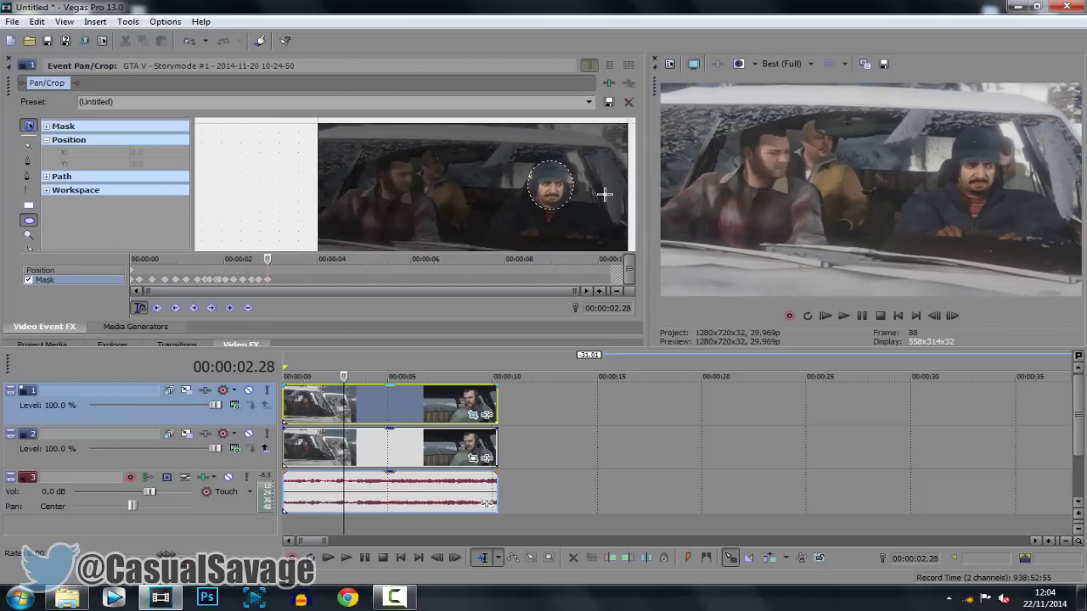
pyautogui.scroll(-3, 604, 194)
pyautogui.scroll(1, 581, 195)
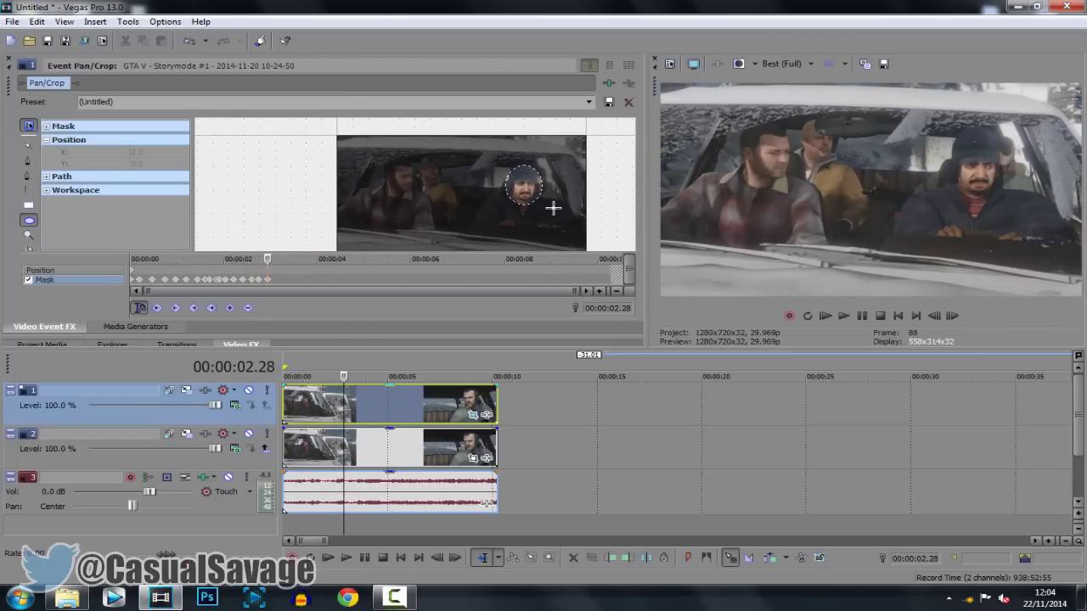
pyautogui.scroll(-1, 553, 208)
pyautogui.scroll(2, 553, 208)
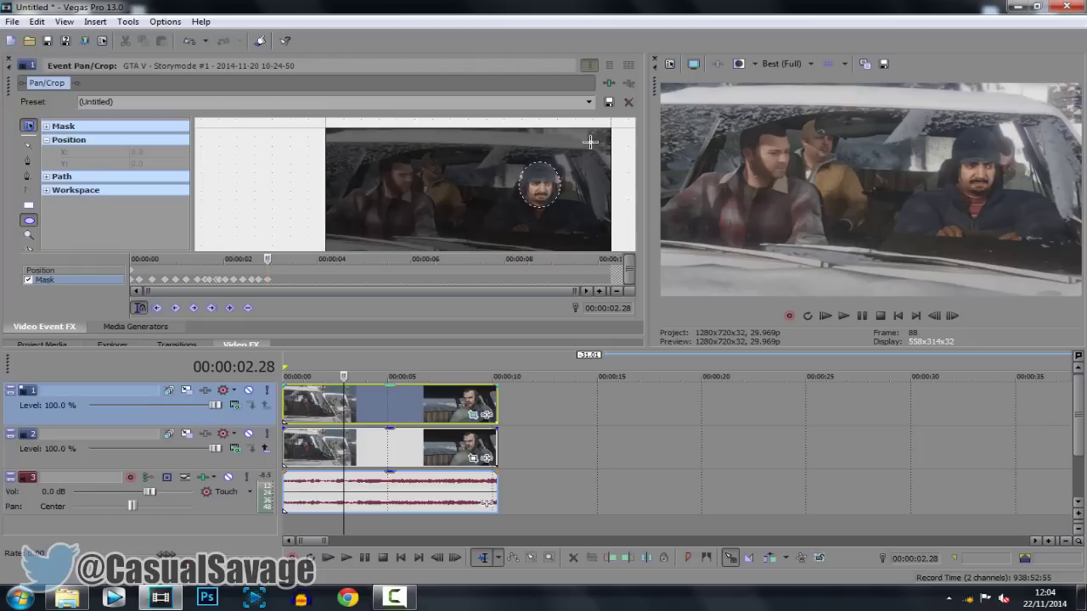
# Select the whole mask path and set its final position at 3.22, where the shot changes
pyautogui.rightClick(527, 203)
pyautogui.moveTo(552, 225)
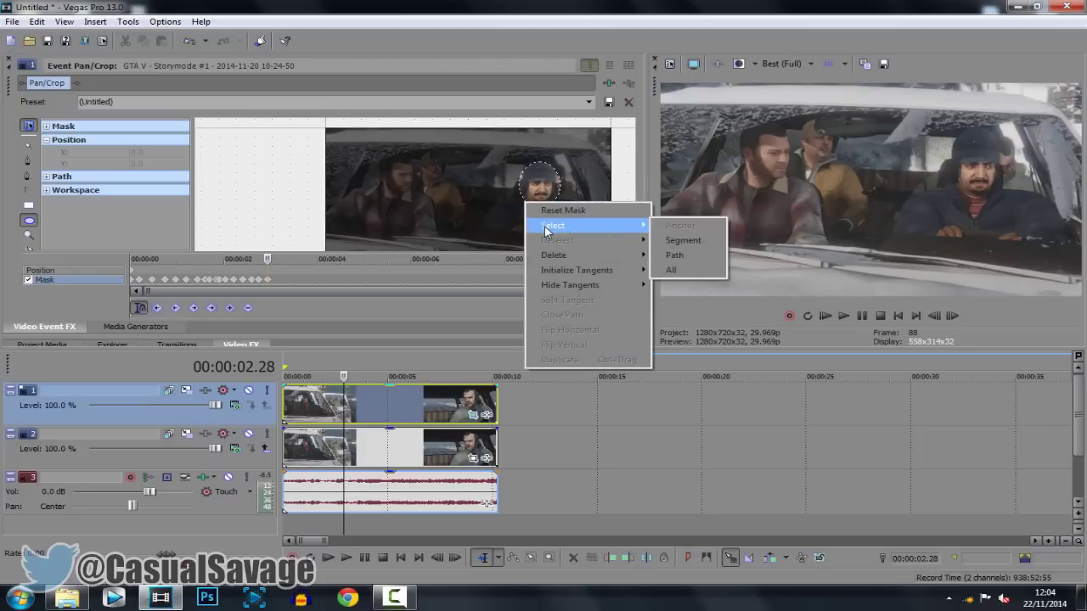
pyautogui.click(693, 256)
pyautogui.scroll(1, 543, 196)
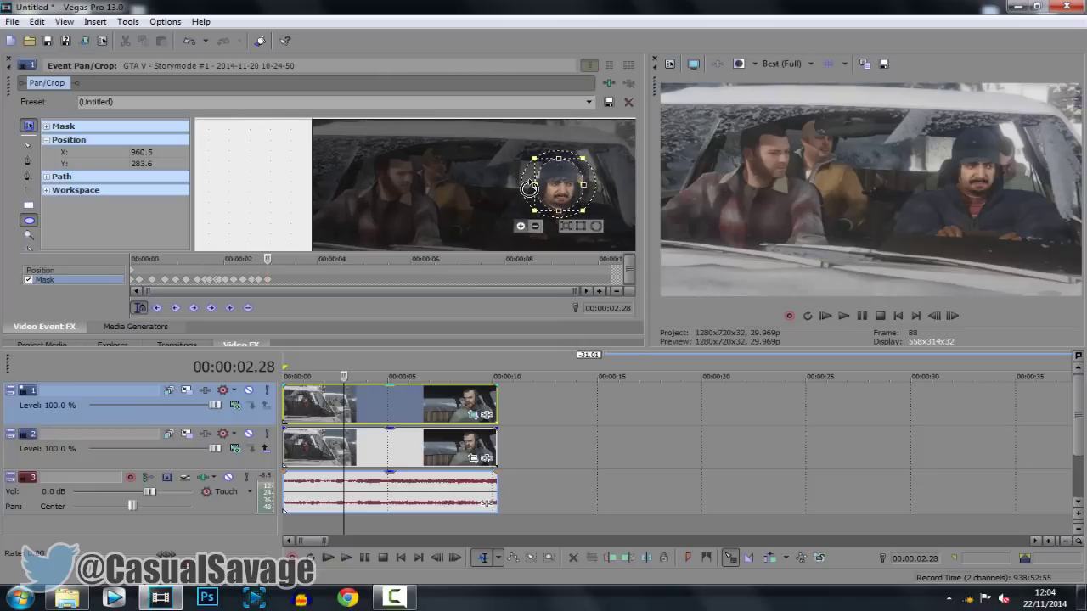
pyautogui.moveTo(259, 260); pyautogui.dragTo(291, 260)
pyautogui.moveTo(558, 185); pyautogui.dragTo(571, 183)
pyautogui.click(305, 260)
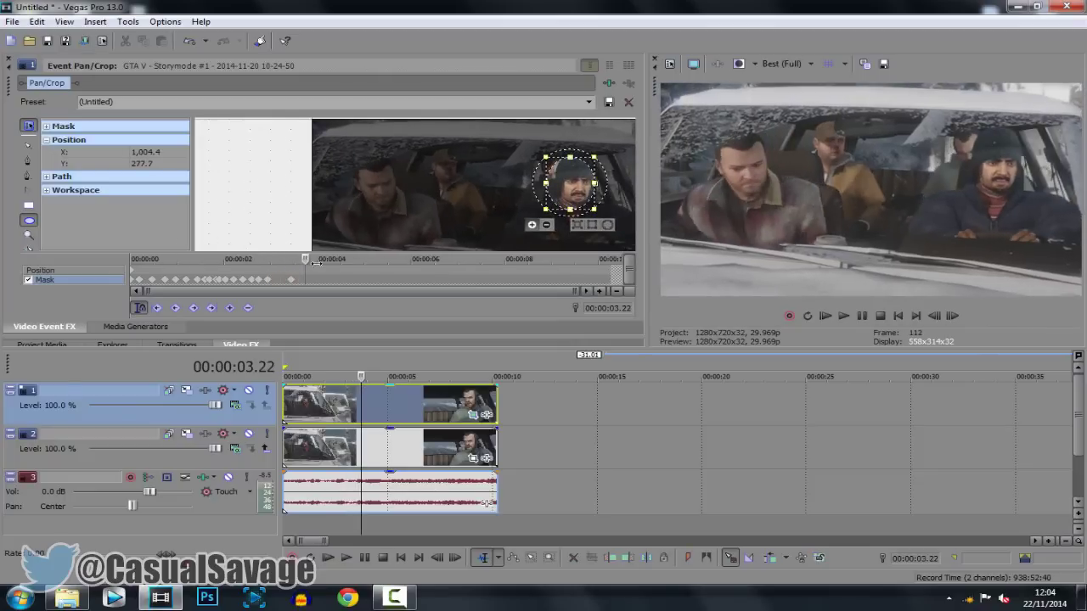
pyautogui.moveTo(315, 263)
pyautogui.mouseDown()
pyautogui.moveTo(254, 260)
pyautogui.moveTo(302, 260)
pyautogui.mouseUp()
pyautogui.press('Right')
pyautogui.press('Right')
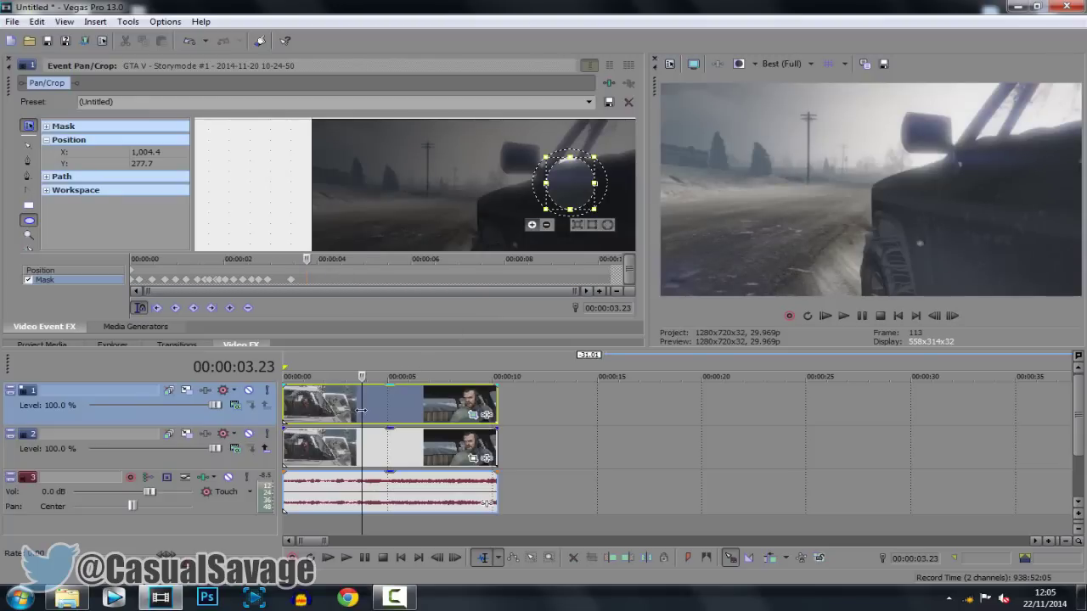
# Scrub from 4.02 back to 2.18, then into the second track-1 event at 5.01
pyautogui.scroll(10, 362, 411)
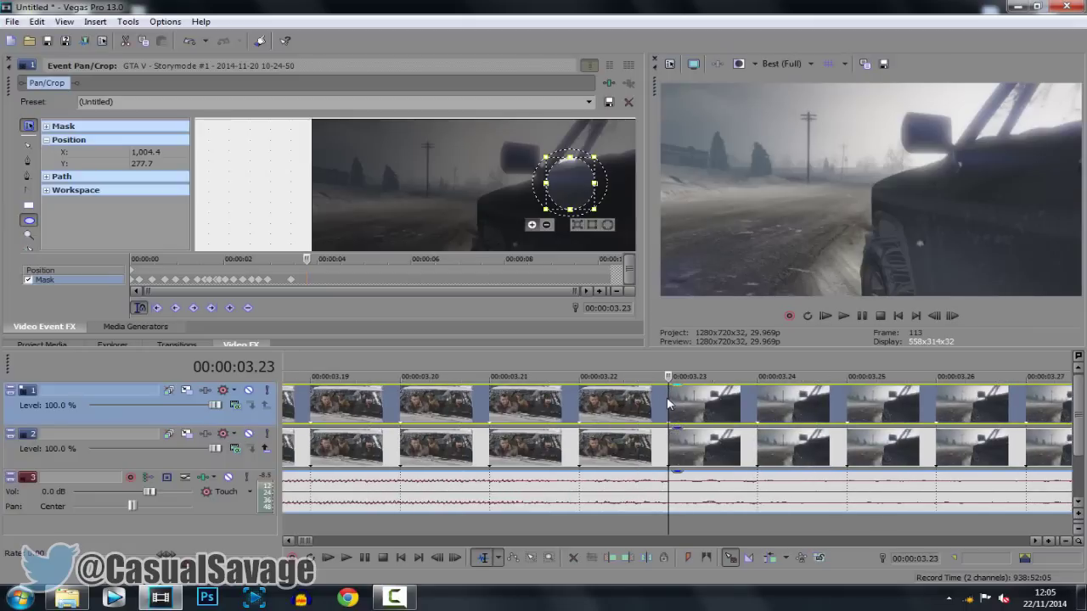
pyautogui.scroll(-10, 660, 393)
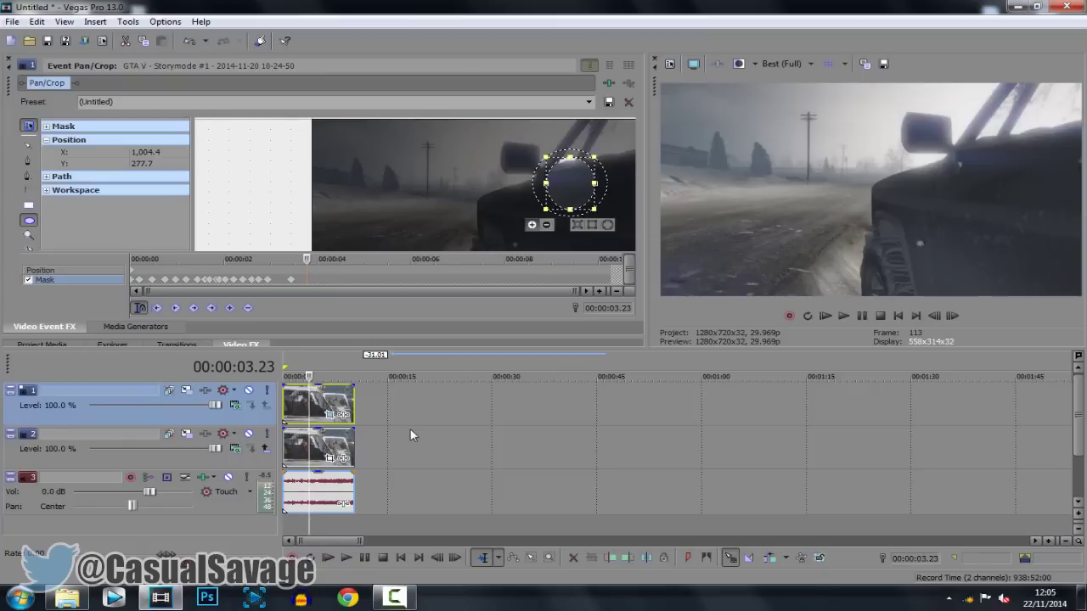
pyautogui.scroll(5, 413, 437)
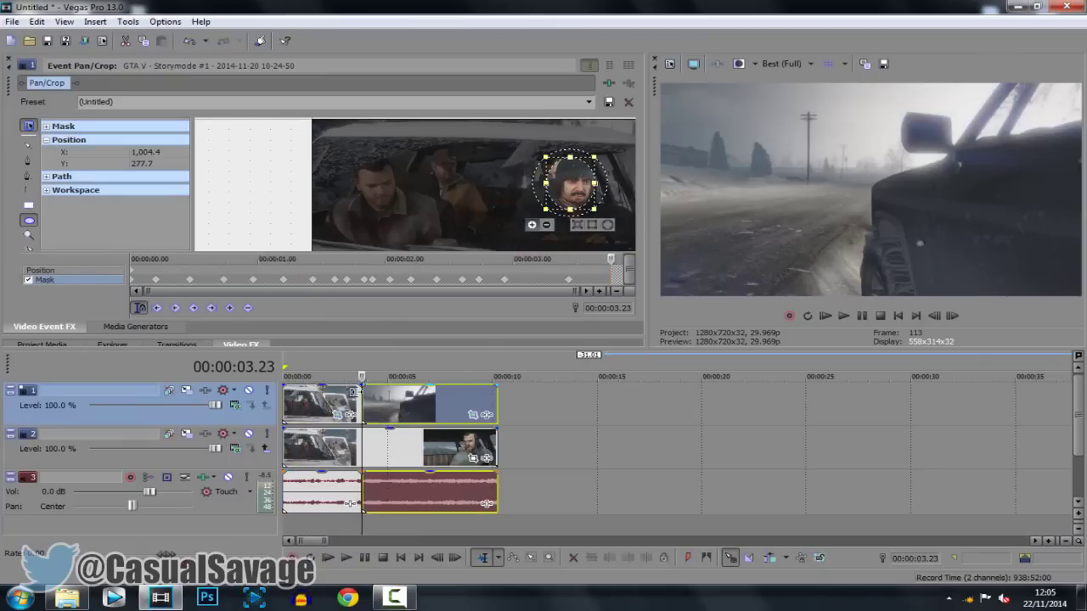
pyautogui.click(367, 406)
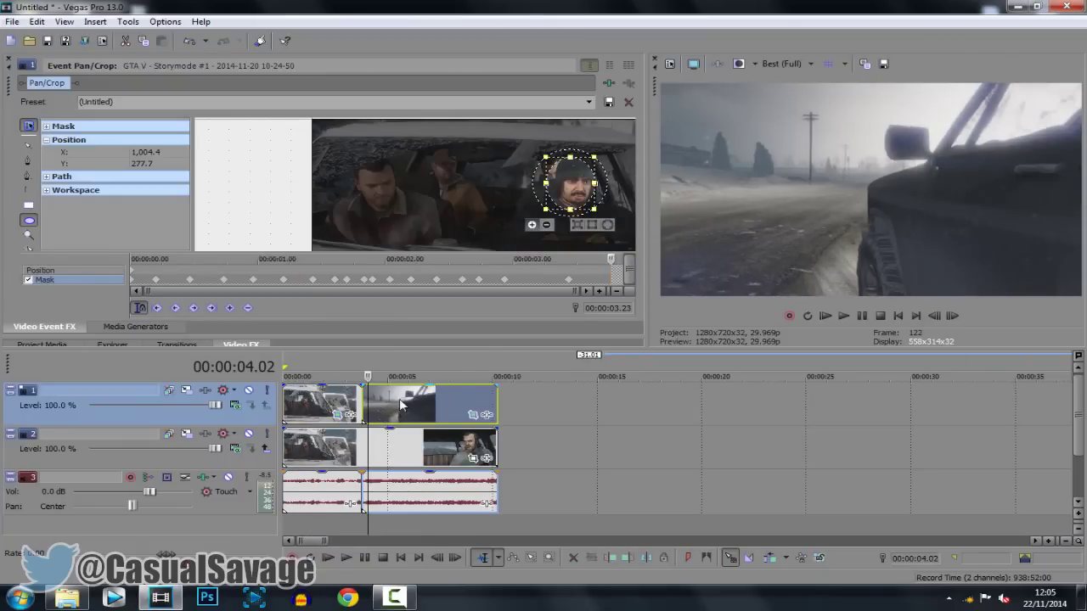
pyautogui.click(337, 409)
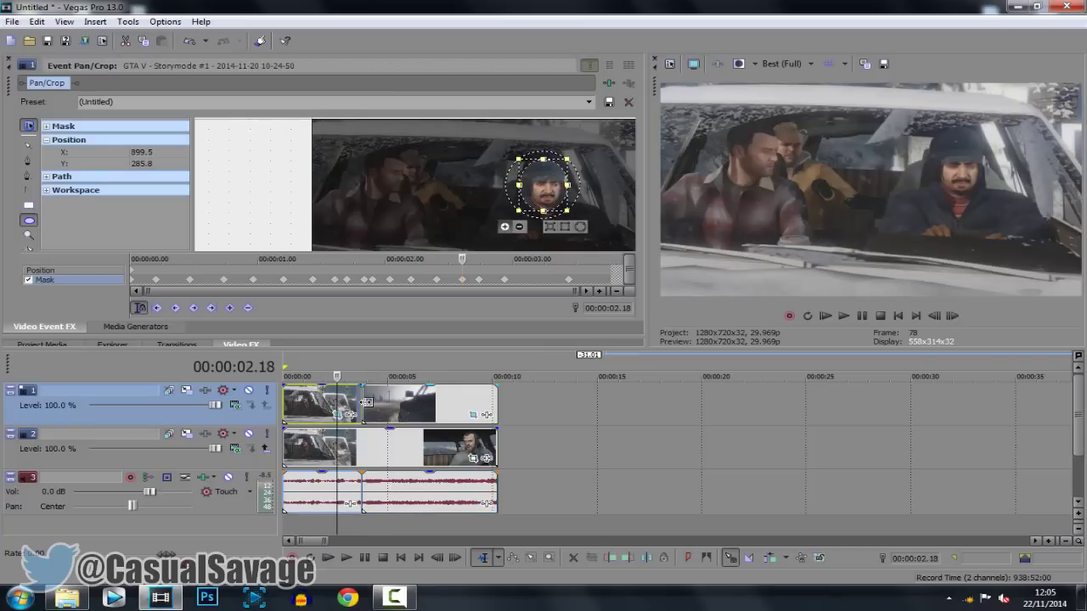
pyautogui.click(376, 409)
pyautogui.click(368, 411)
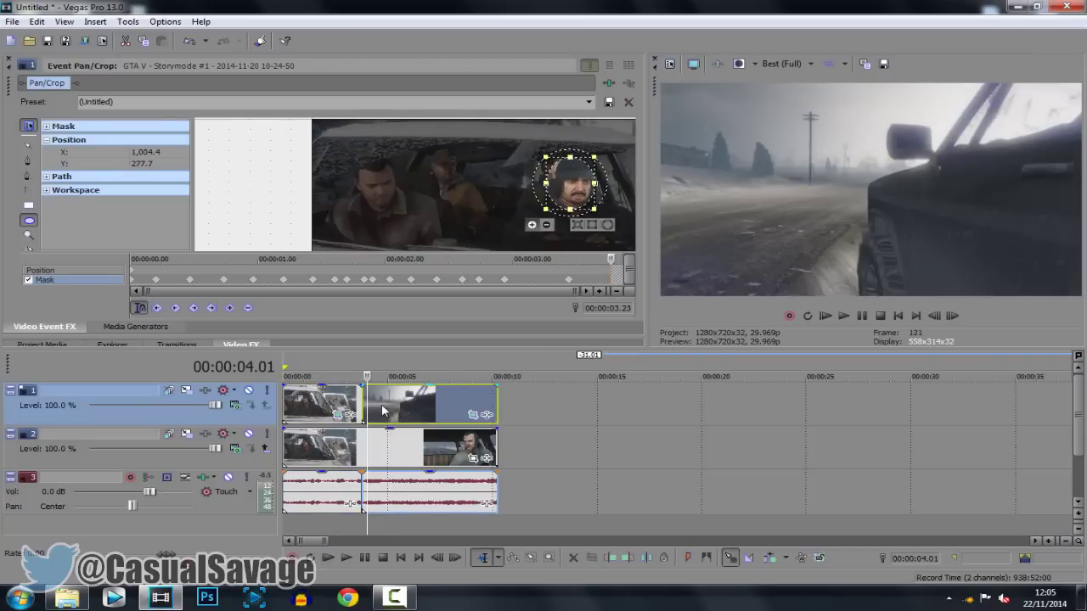
pyautogui.click(383, 411)
pyautogui.click(387, 406)
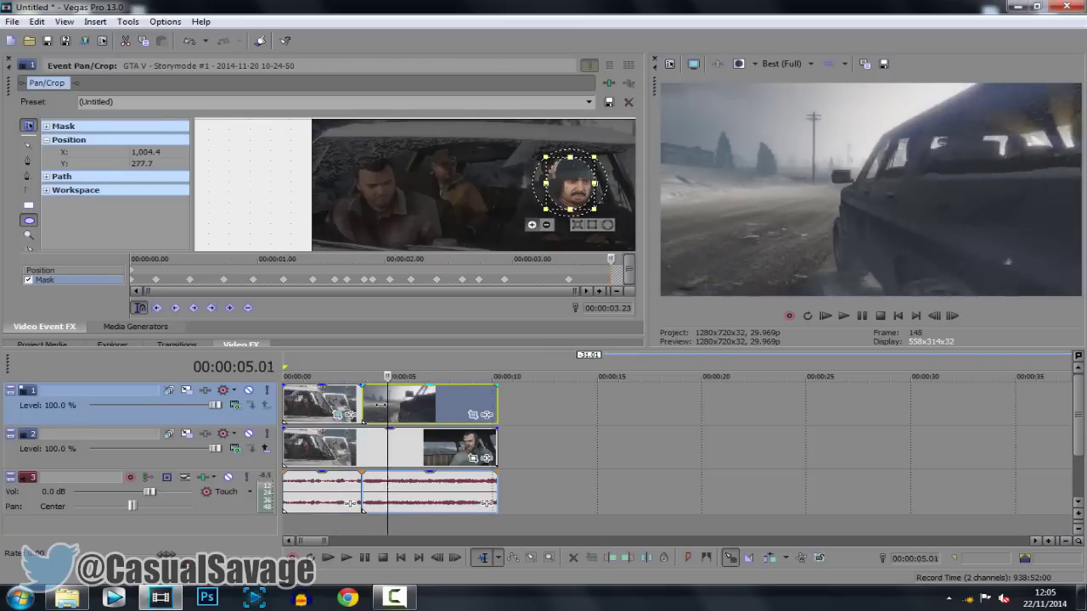
# Step to the end of the clips, then select the first track-1 event to show its mask
pyautogui.press('Right')
pyautogui.press('Right')
pyautogui.press('Right')
pyautogui.press('Right')
pyautogui.press('Right')
pyautogui.press('Right')
pyautogui.press('Right')
pyautogui.press('Right')
pyautogui.press('Right')
pyautogui.press('Right')
pyautogui.press('Right')
pyautogui.press('Right')
pyautogui.press('Right')
pyautogui.press('Right')
pyautogui.press('Right')
pyautogui.press('Right')
pyautogui.press('Right')
pyautogui.press('Right')
pyautogui.press('Right')
pyautogui.press('Right')
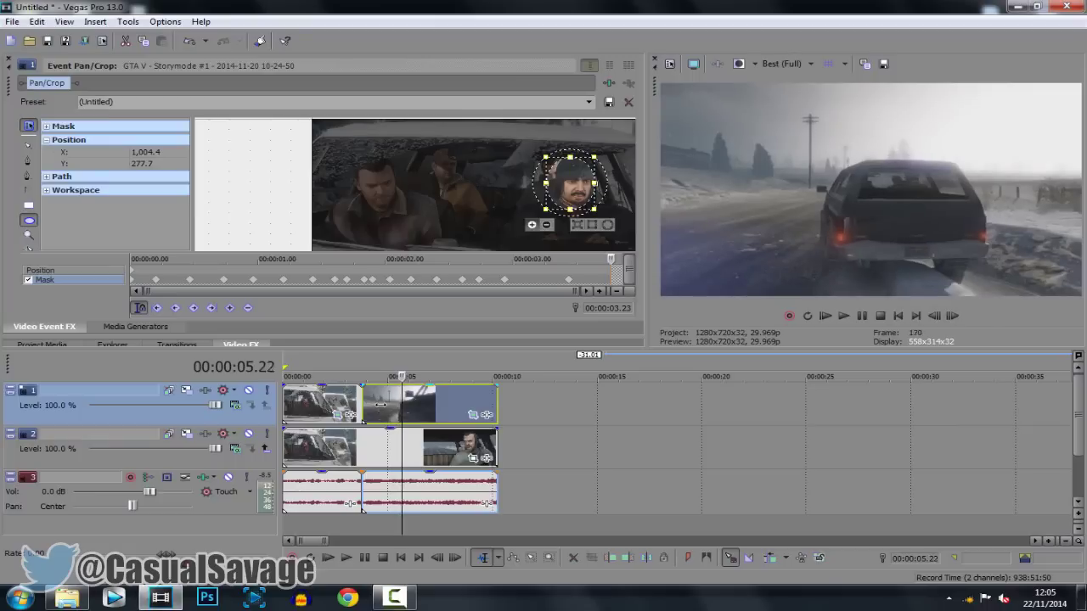
pyautogui.press('Right')
pyautogui.press('Right')
pyautogui.press('Right')
pyautogui.press('Right')
pyautogui.press('Right')
pyautogui.press('Right')
pyautogui.press('Right')
pyautogui.press('Right')
pyautogui.press('Right')
pyautogui.press('Right')
pyautogui.press('Right')
pyautogui.press('Right')
pyautogui.press('Right')
pyautogui.press('Right')
pyautogui.press('Right')
pyautogui.press('Right')
pyautogui.press('Right')
pyautogui.press('Right')
pyautogui.press('Right')
pyautogui.press('Right')
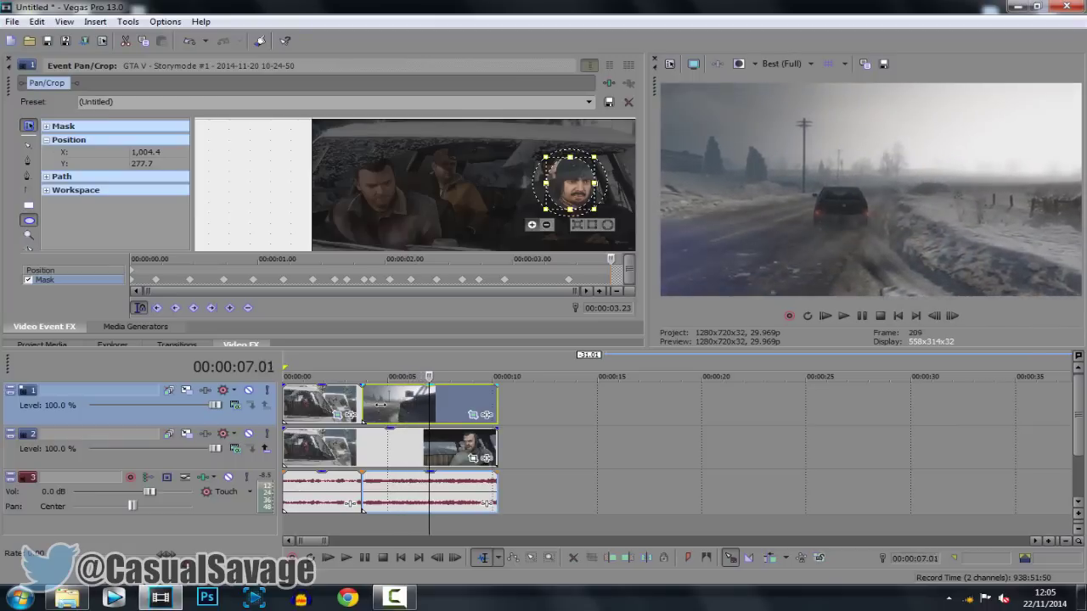
pyautogui.press('Right')
pyautogui.press('Right')
pyautogui.press('Right')
pyautogui.press('Right')
pyautogui.press('Right')
pyautogui.press('Right')
pyautogui.press('Right')
pyautogui.press('Right')
pyautogui.press('Right')
pyautogui.press('Right')
pyautogui.press('Right')
pyautogui.press('Right')
pyautogui.press('Right')
pyautogui.press('Right')
pyautogui.press('Right')
pyautogui.press('Right')
pyautogui.press('Right')
pyautogui.press('Right')
pyautogui.press('Right')
pyautogui.press('Right')
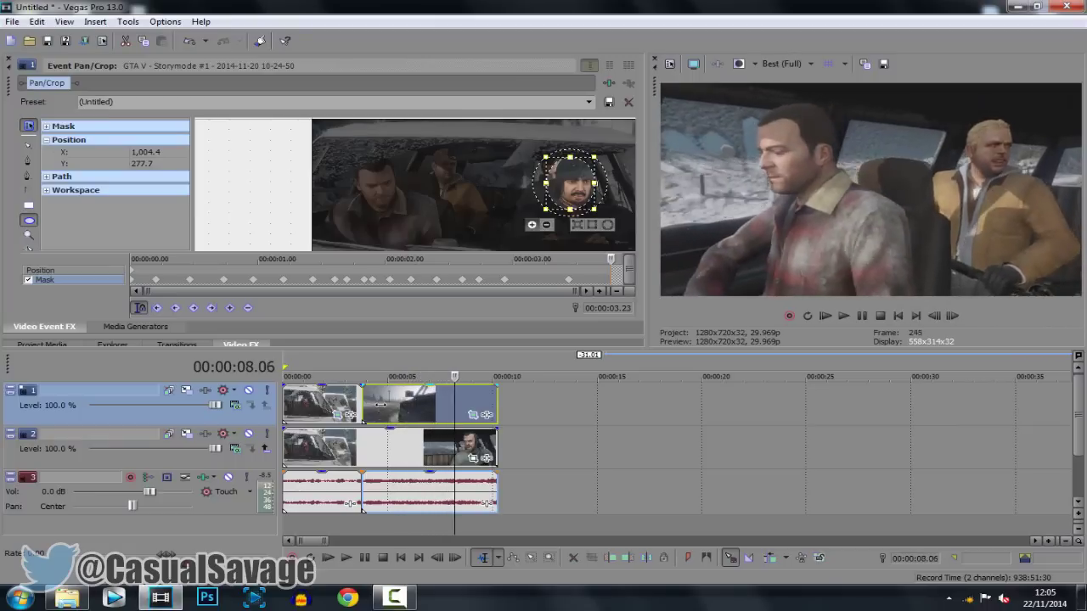
pyautogui.press('Right')
pyautogui.press('Right')
pyautogui.press('Right')
pyautogui.press('Right')
pyautogui.press('Right')
pyautogui.press('Right')
pyautogui.press('Right')
pyautogui.press('Right')
pyautogui.press('Right')
pyautogui.press('Right')
pyautogui.press('Right')
pyautogui.press('Right')
pyautogui.press('Right')
pyautogui.press('Right')
pyautogui.press('Right')
pyautogui.press('Right')
pyautogui.press('Right')
pyautogui.press('Right')
pyautogui.press('Right')
pyautogui.press('Right')
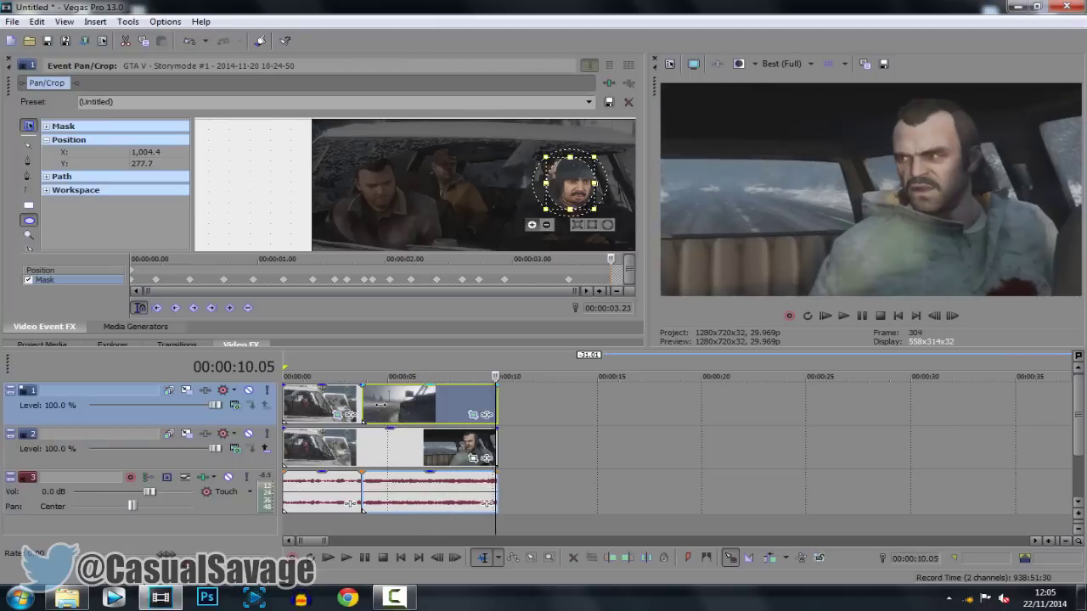
pyautogui.press('Right')
pyautogui.press('Right')
pyautogui.press('Right')
pyautogui.press('Right')
pyautogui.press('Right')
pyautogui.press('Right')
pyautogui.press('Right')
pyautogui.press('Right')
pyautogui.press('Right')
pyautogui.press('Right')
pyautogui.press('Right')
pyautogui.press('Right')
pyautogui.press('Right')
pyautogui.press('Right')
pyautogui.press('Right')
pyautogui.press('Right')
pyautogui.press('Right')
pyautogui.press('Right')
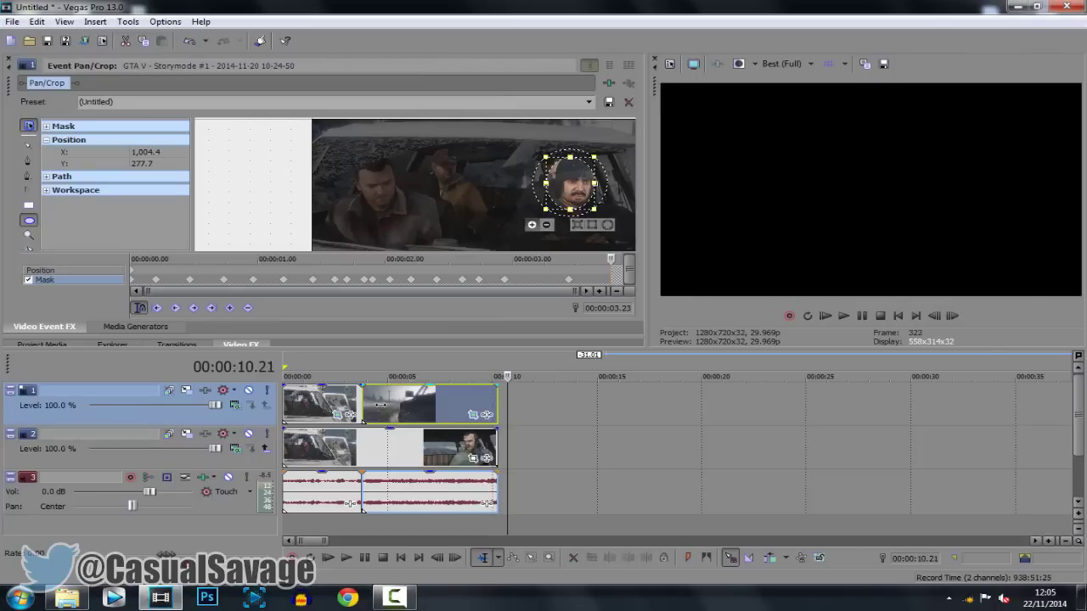
pyautogui.press('Left')
pyautogui.press('Left')
pyautogui.press('Left')
pyautogui.press('Left')
pyautogui.press('Left')
pyautogui.press('Left')
pyautogui.press('Left')
pyautogui.press('Left')
pyautogui.press('Left')
pyautogui.press('Left')
pyautogui.press('Left')
pyautogui.press('Left')
pyautogui.press('Left')
pyautogui.press('Left')
pyautogui.press('Left')
pyautogui.press('Left')
pyautogui.press('Left')
pyautogui.press('Left')
pyautogui.press('Left')
pyautogui.press('Left')
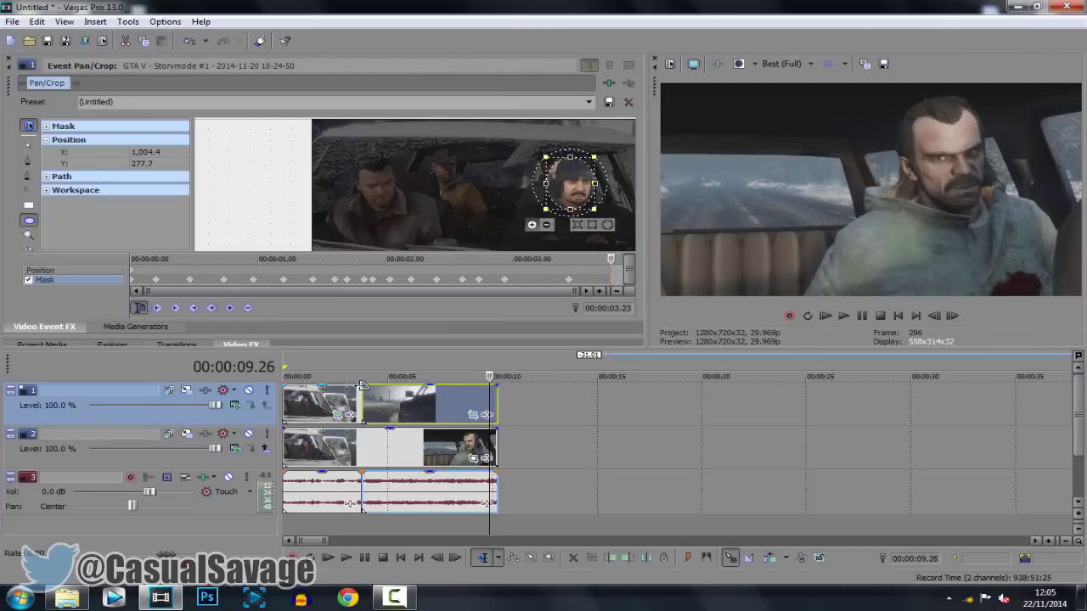
pyautogui.click(323, 401)
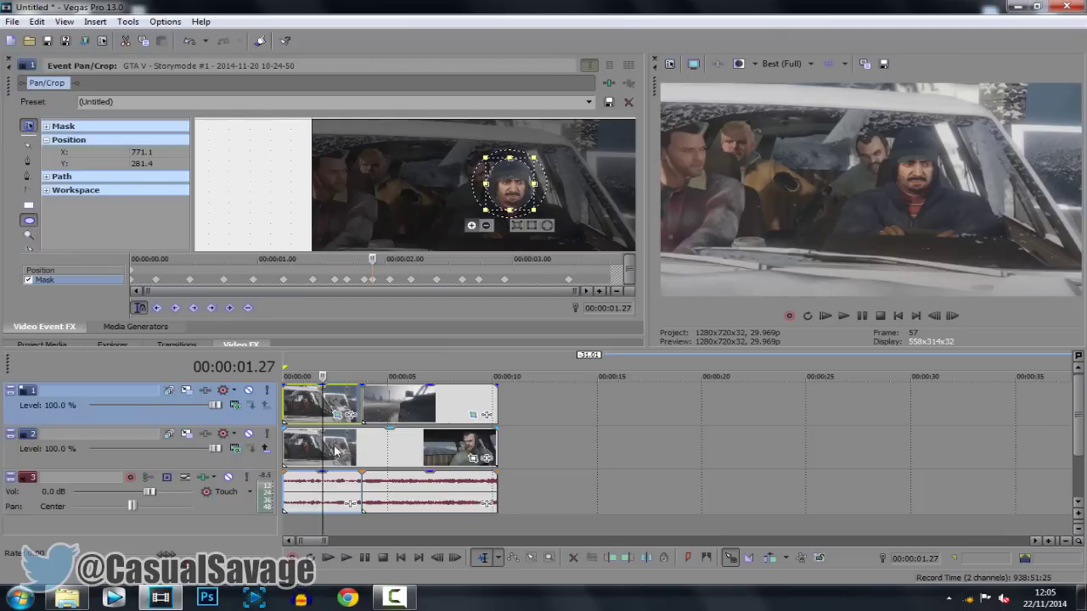
# Apply the Gaussian Blur Medium Blur preset to the first track-1 event and preview it
pyautogui.click(284, 410)
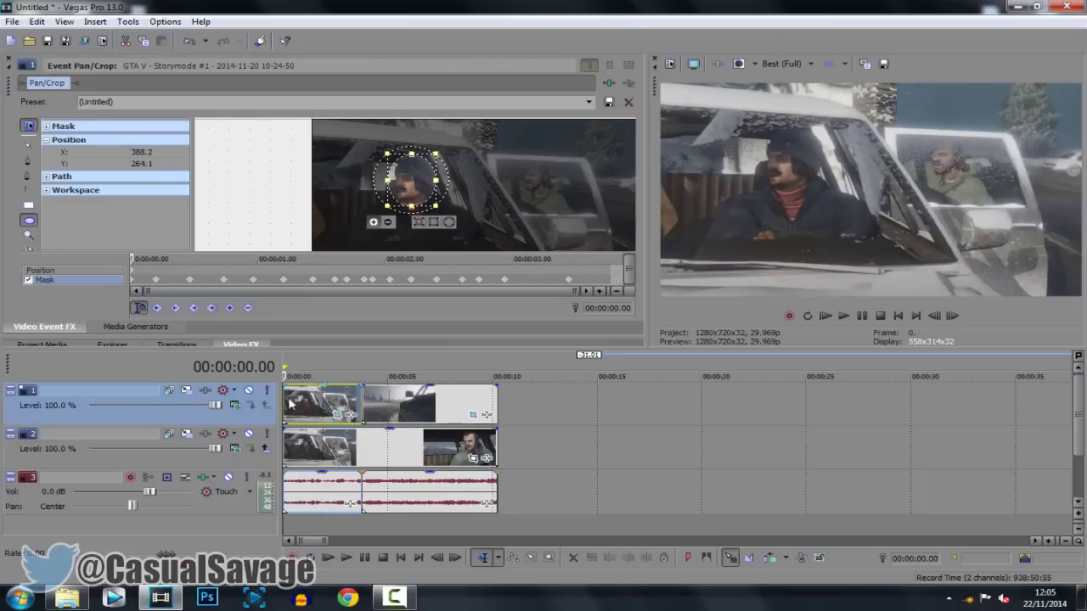
pyautogui.click(248, 343)
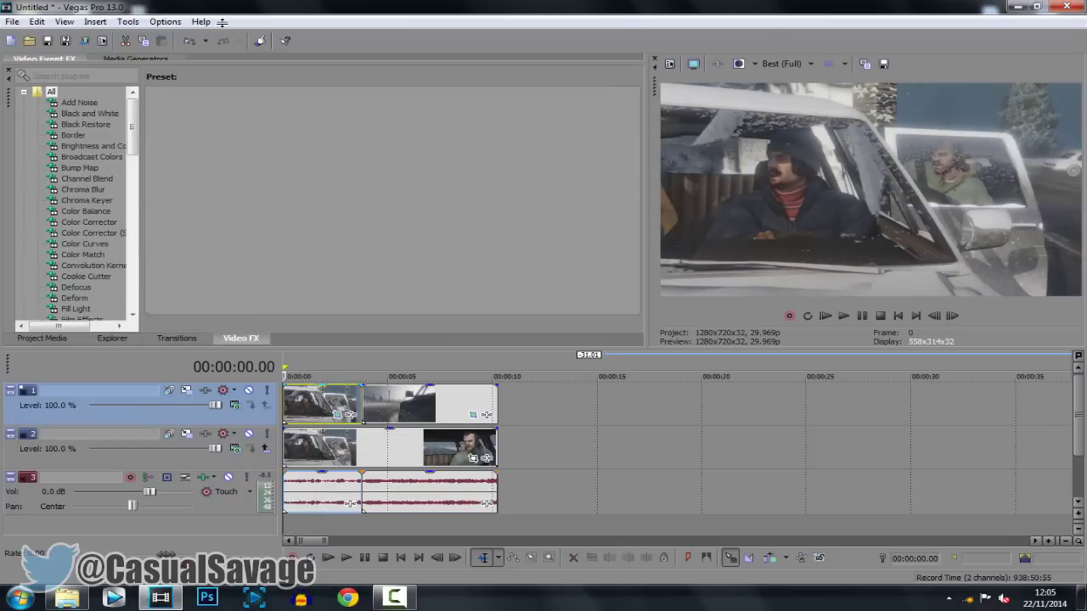
pyautogui.click(92, 265)
pyautogui.scroll(-4, 92, 265)
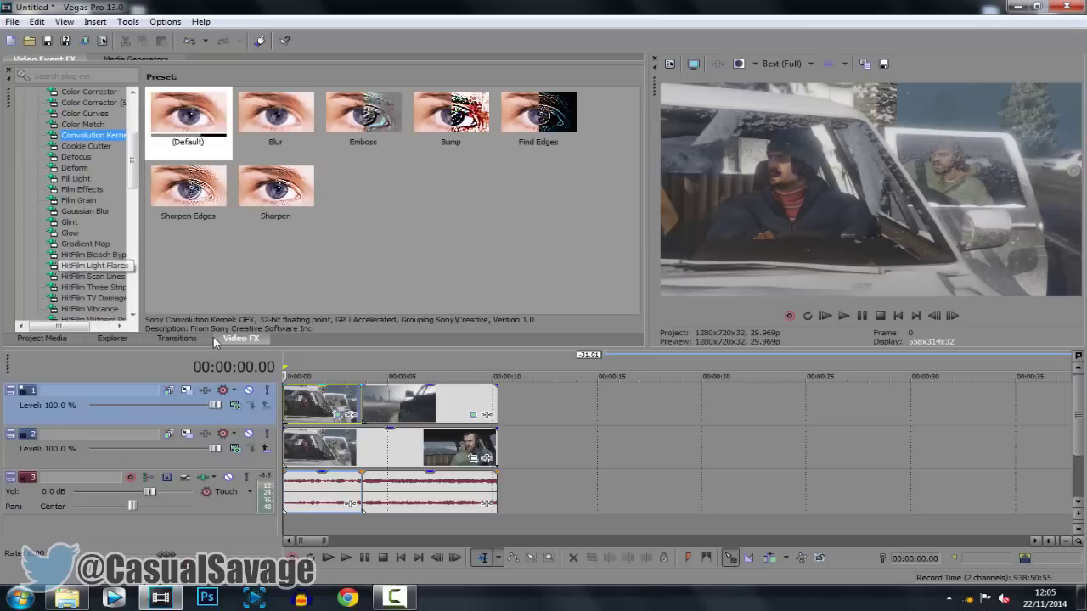
pyautogui.click(89, 211)
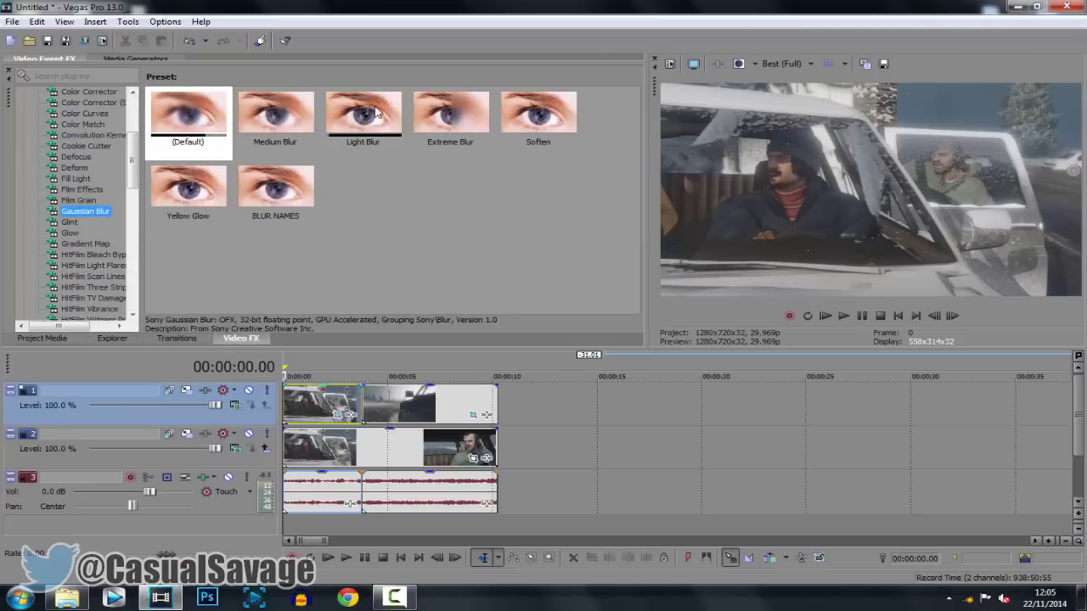
pyautogui.moveTo(276, 115); pyautogui.dragTo(312, 399)
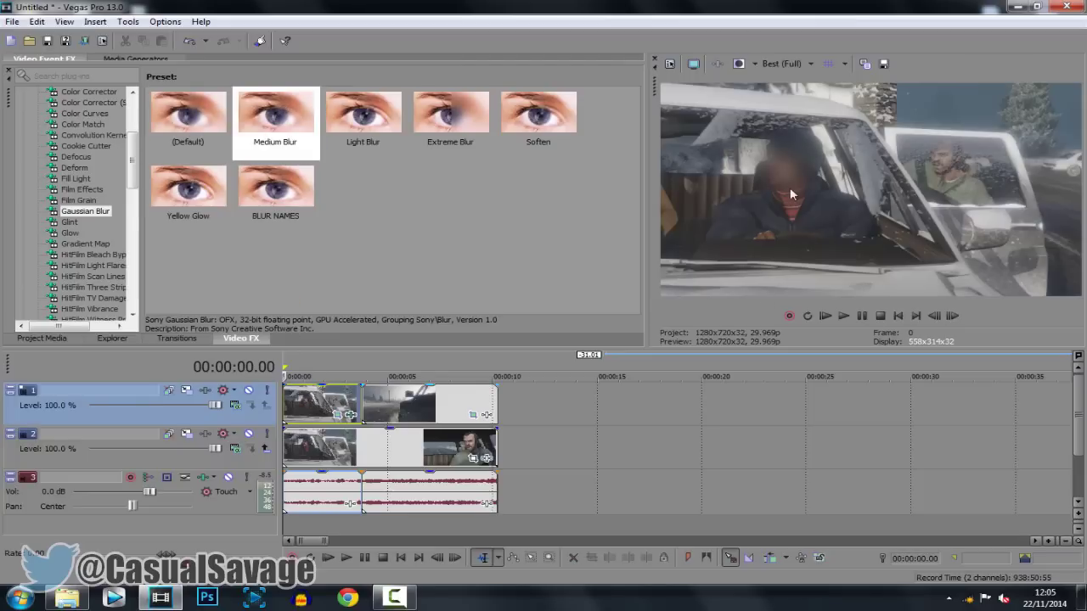
pyautogui.click(862, 316)
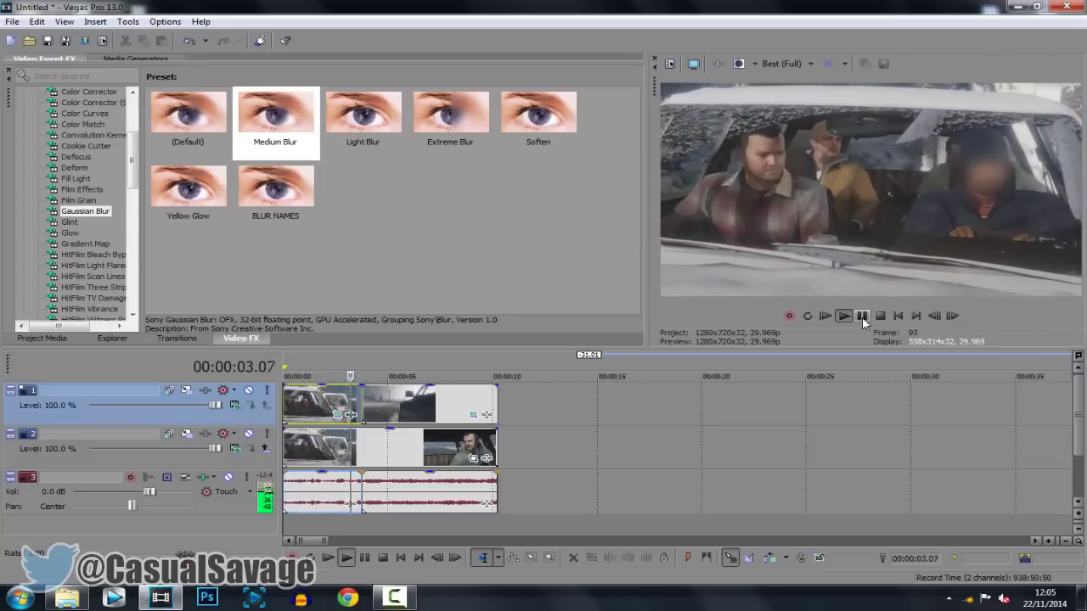
pyautogui.click(862, 317)
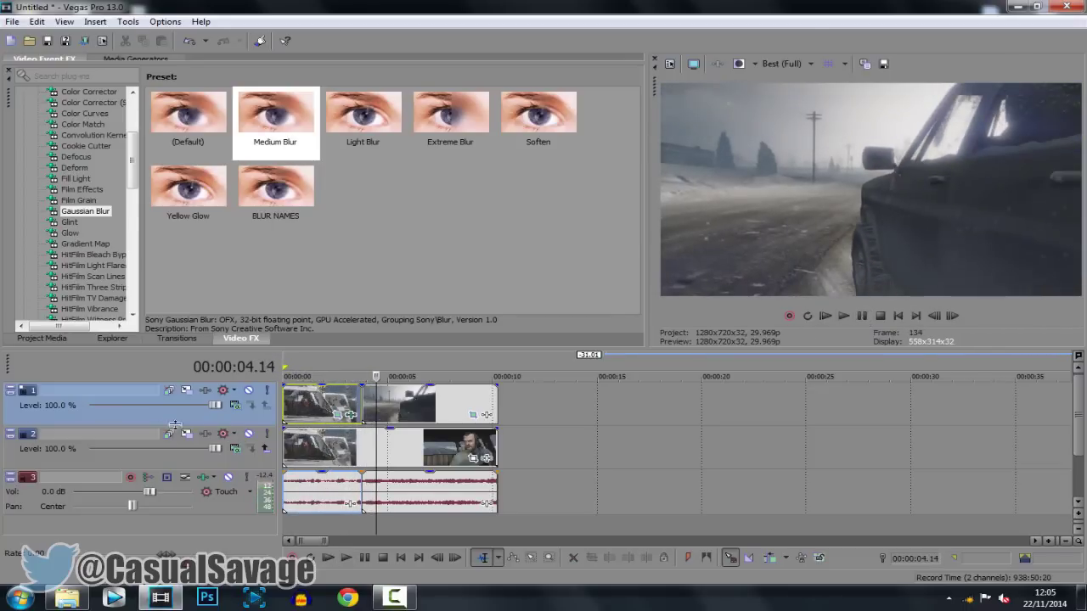
pyautogui.click(291, 406)
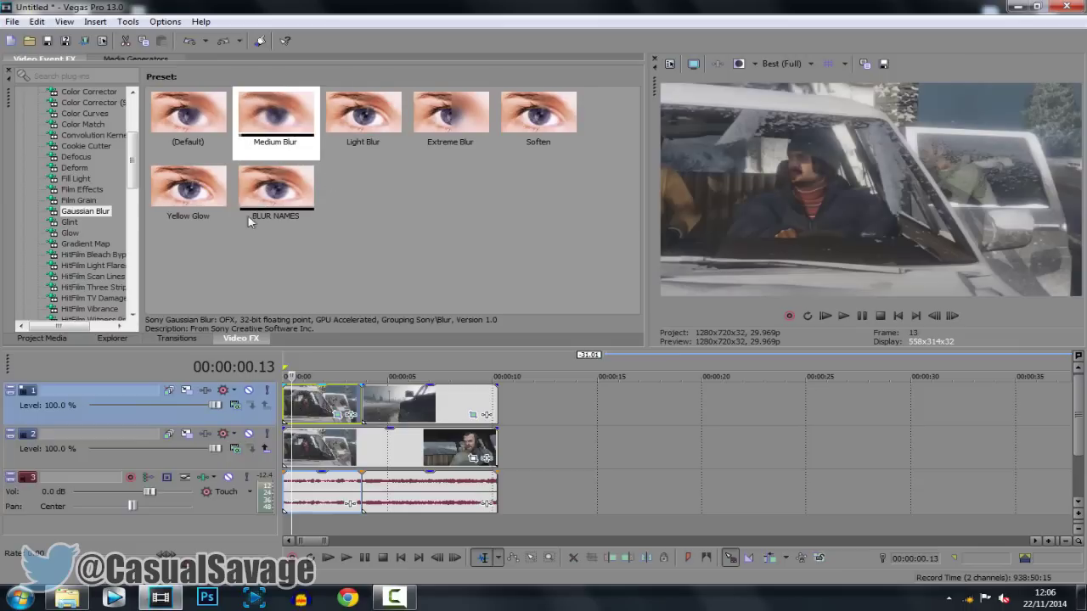
# Try the Extreme Blur preset, preview it, then switch back to Medium Blur
pyautogui.moveTo(450, 119); pyautogui.dragTo(306, 406)
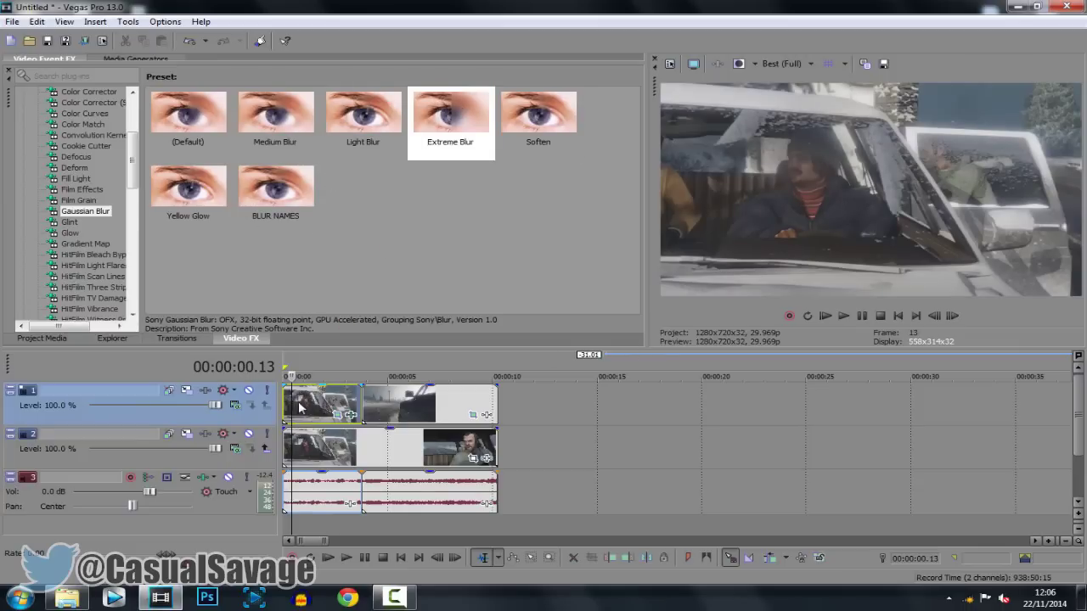
pyautogui.click(299, 408)
pyautogui.press('space')
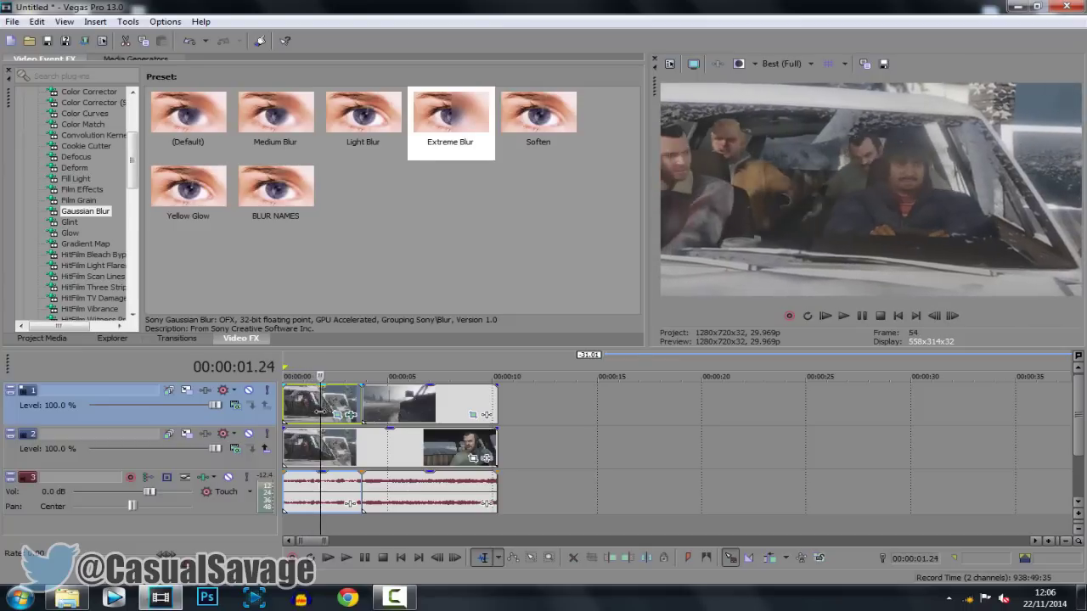
pyautogui.press('space')
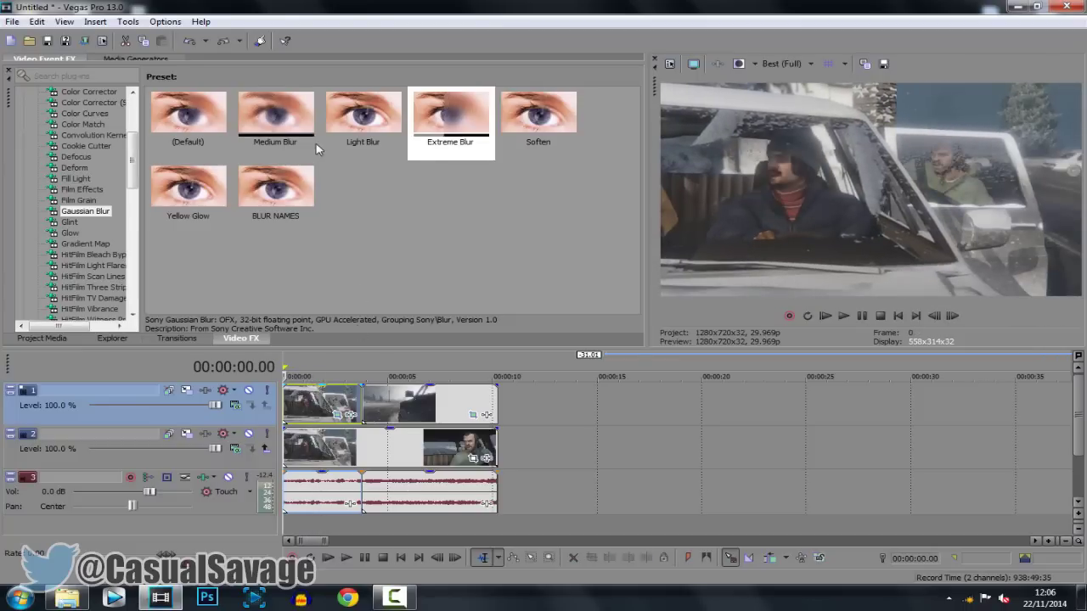
pyautogui.moveTo(276, 119); pyautogui.dragTo(318, 416)
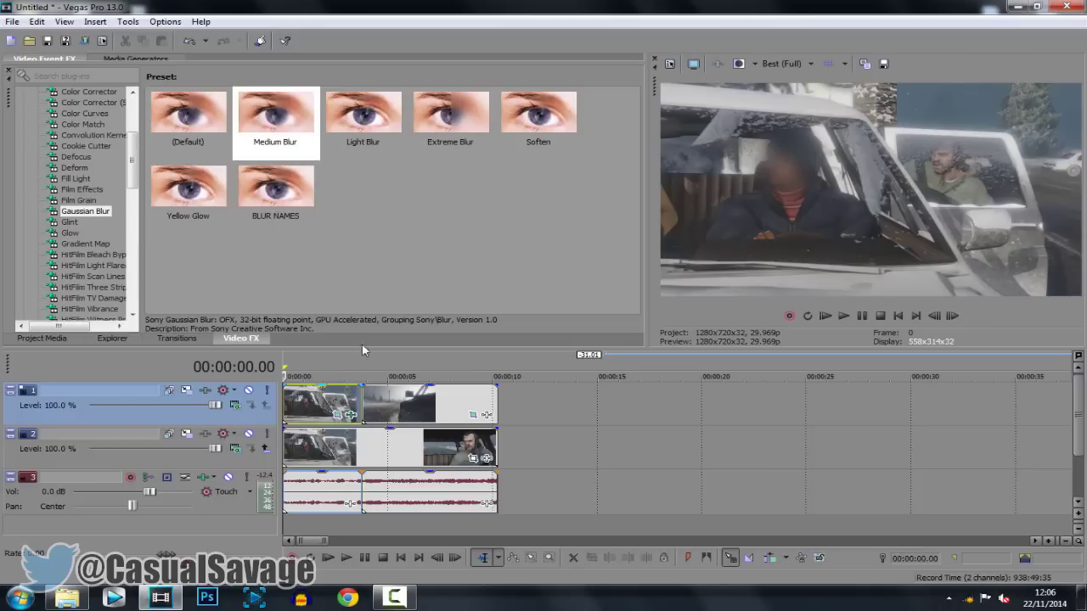
# Set Gaussian Blur horizontal range to 0.0204 and vertical range to 0.0816, then play
pyautogui.click(351, 414)
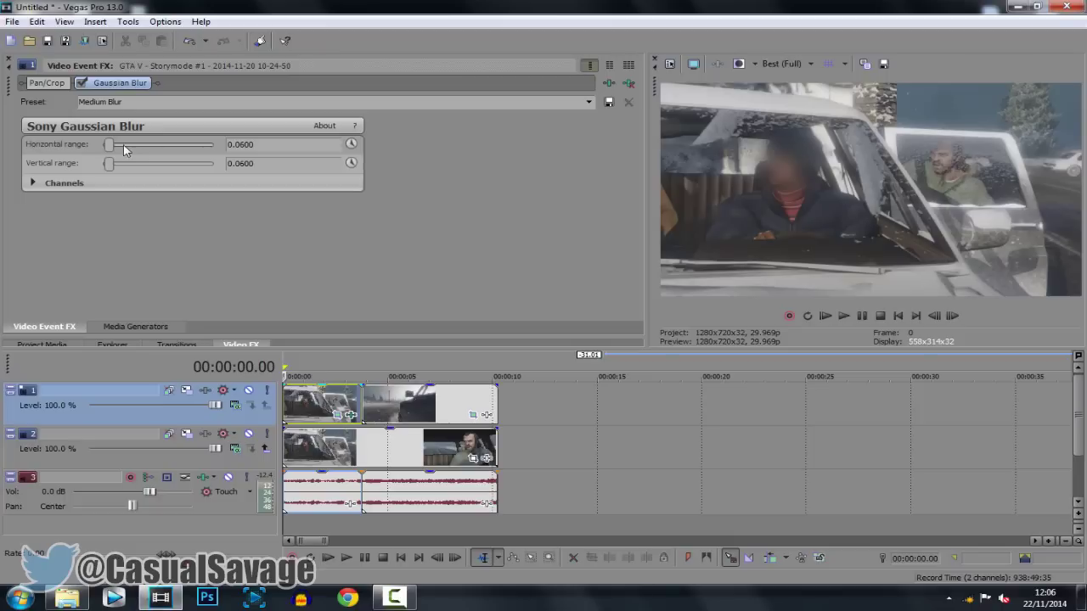
pyautogui.moveTo(110, 145); pyautogui.dragTo(114, 171)
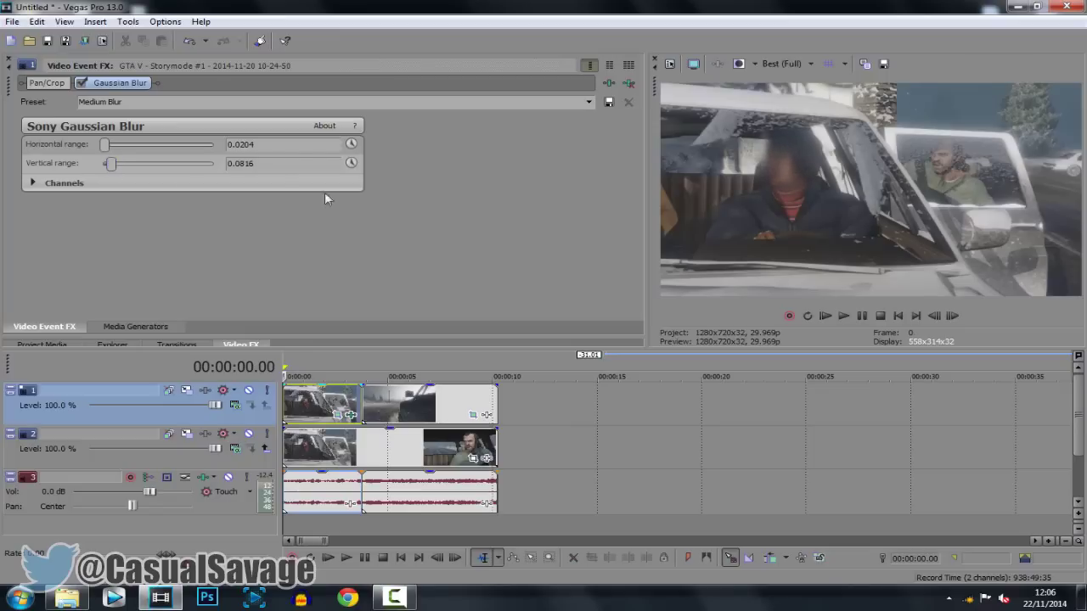
pyautogui.click(824, 316)
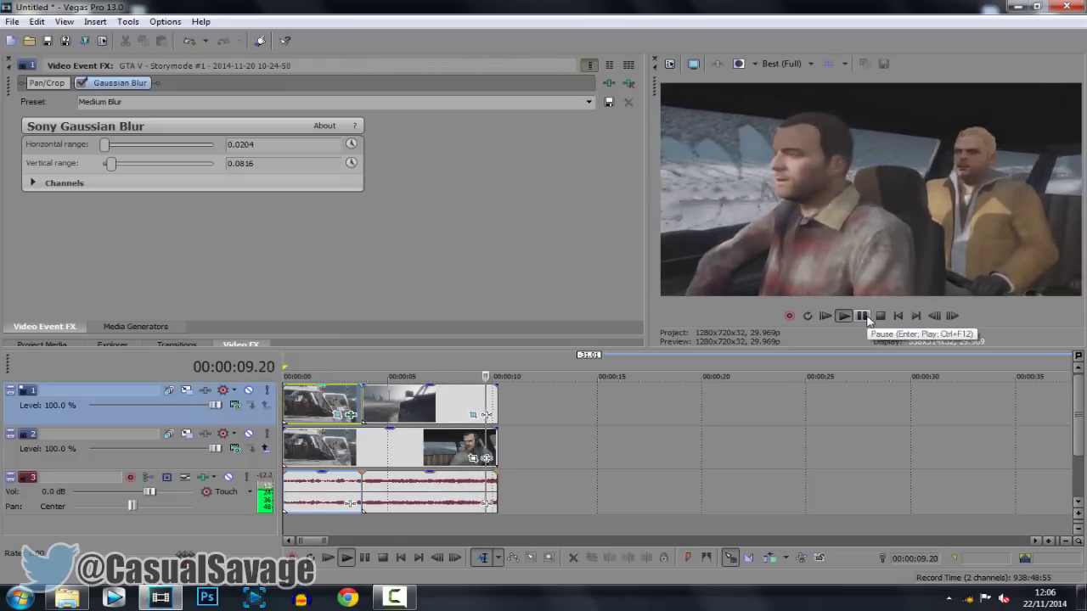
# Scrub the timeline to 3.23, 2.15 and back to 0.09 to check the face blur
pyautogui.click(289, 459)
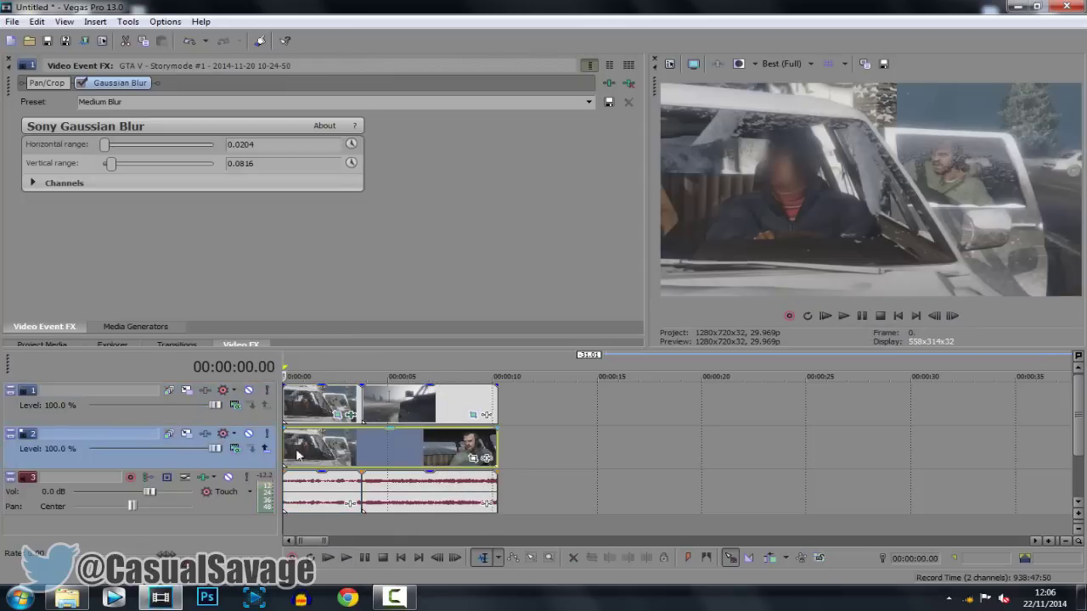
pyautogui.click(359, 414)
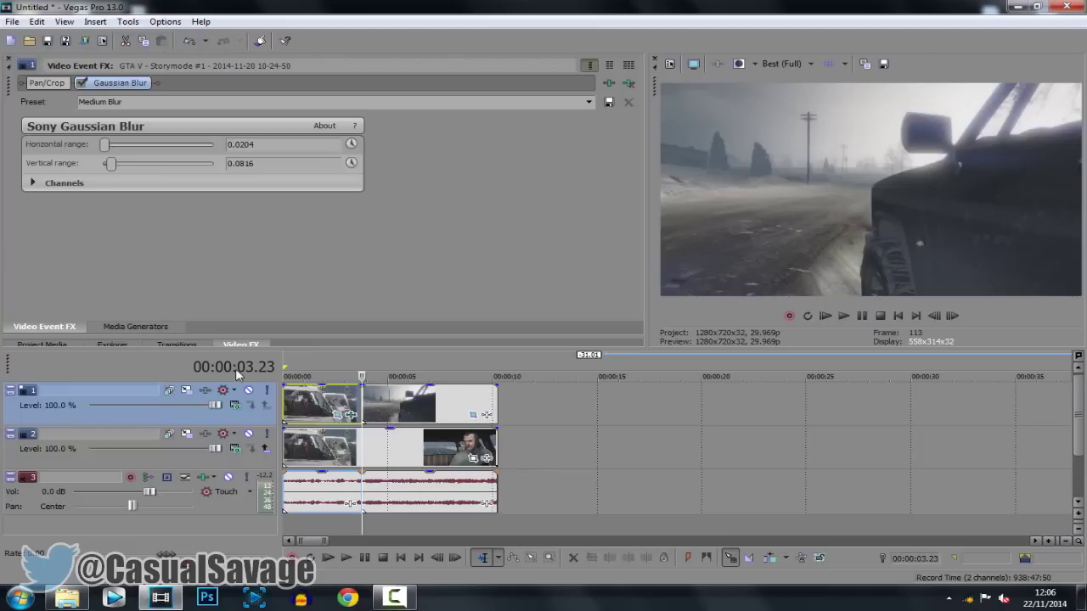
pyautogui.click(335, 414)
pyautogui.click(296, 404)
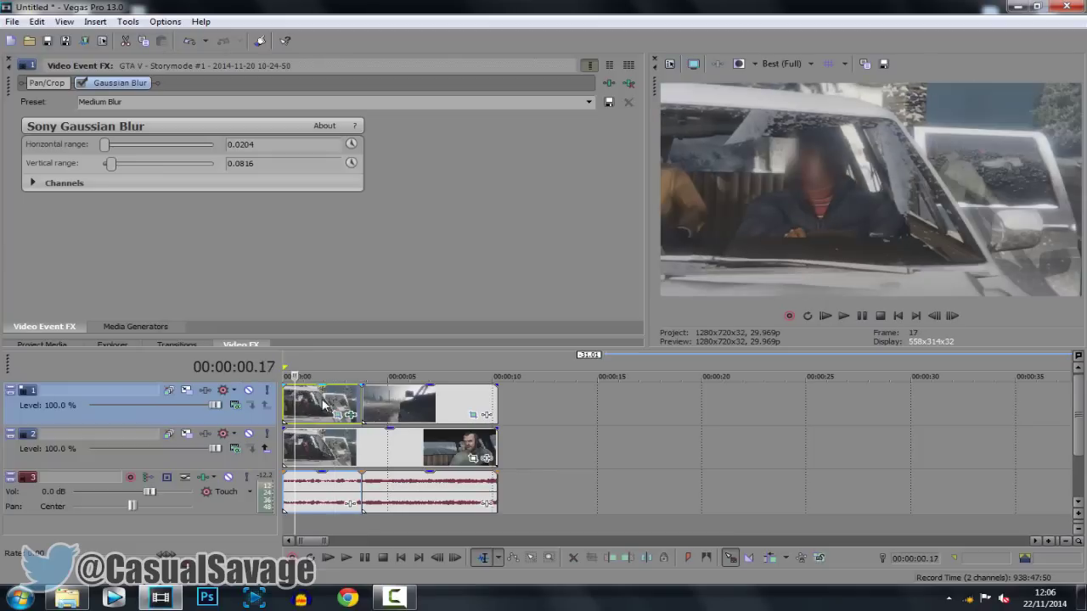
pyautogui.click(323, 406)
pyautogui.click(289, 409)
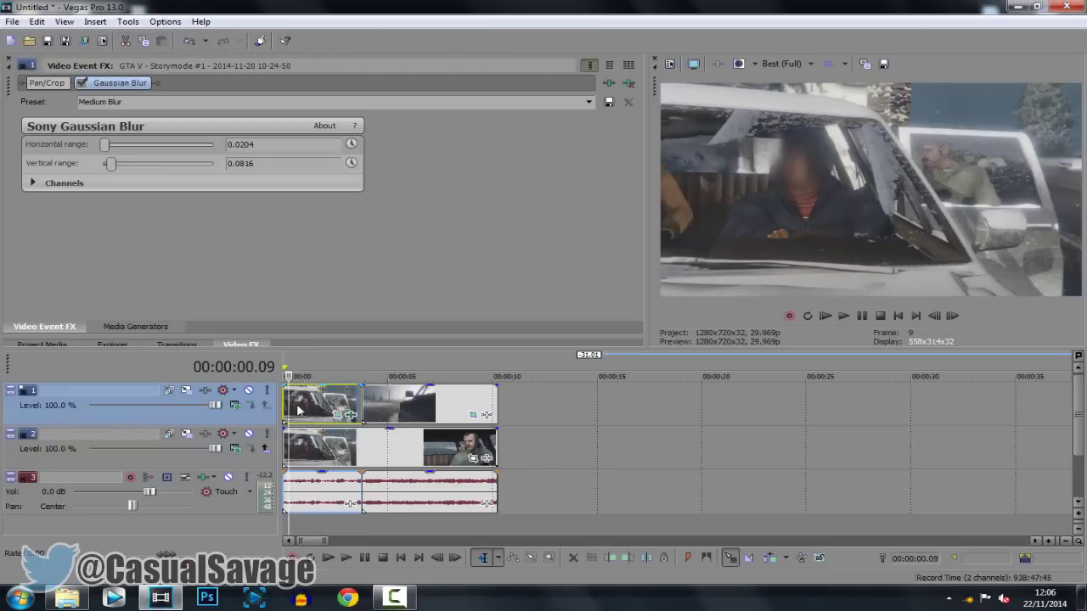